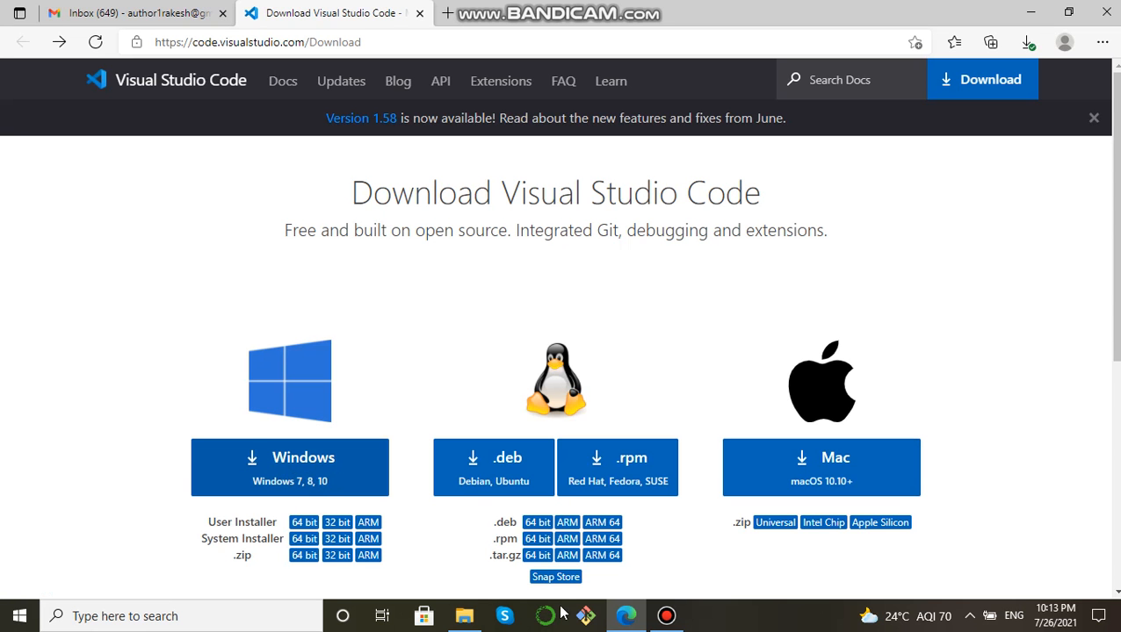
Run VSCodeUserSetup-x64-1.58.2.exe from the Downloads\App folder in File Explorer as administrator and continue to the setup wizard.
{"action": "left_click", "coordinate": [464, 618]}
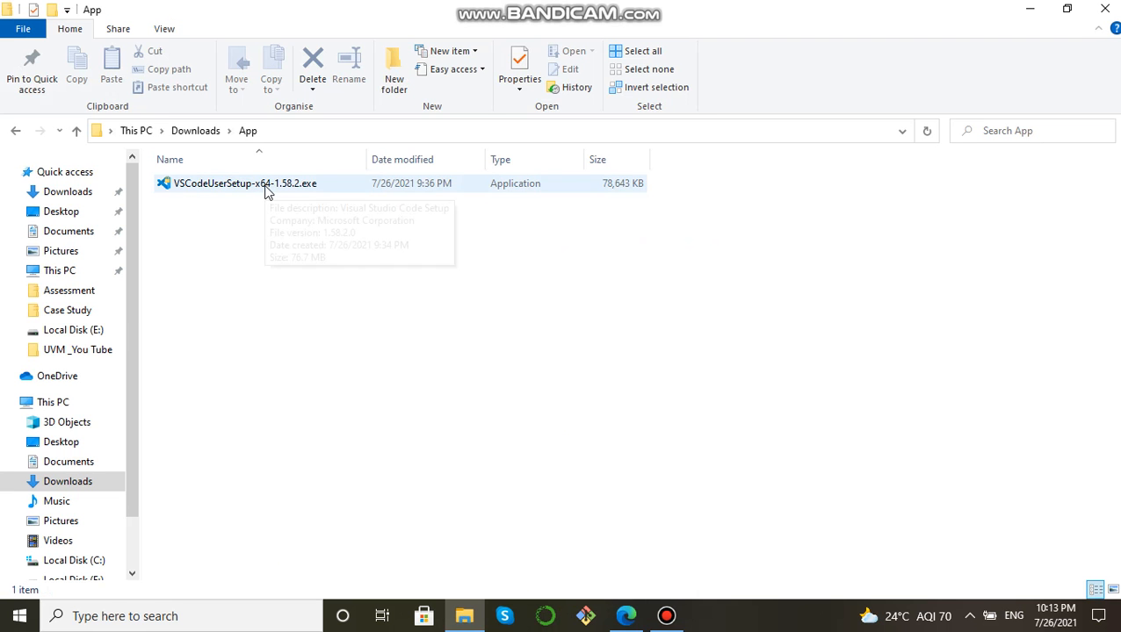
{"action": "double_click", "coordinate": [264, 184]}
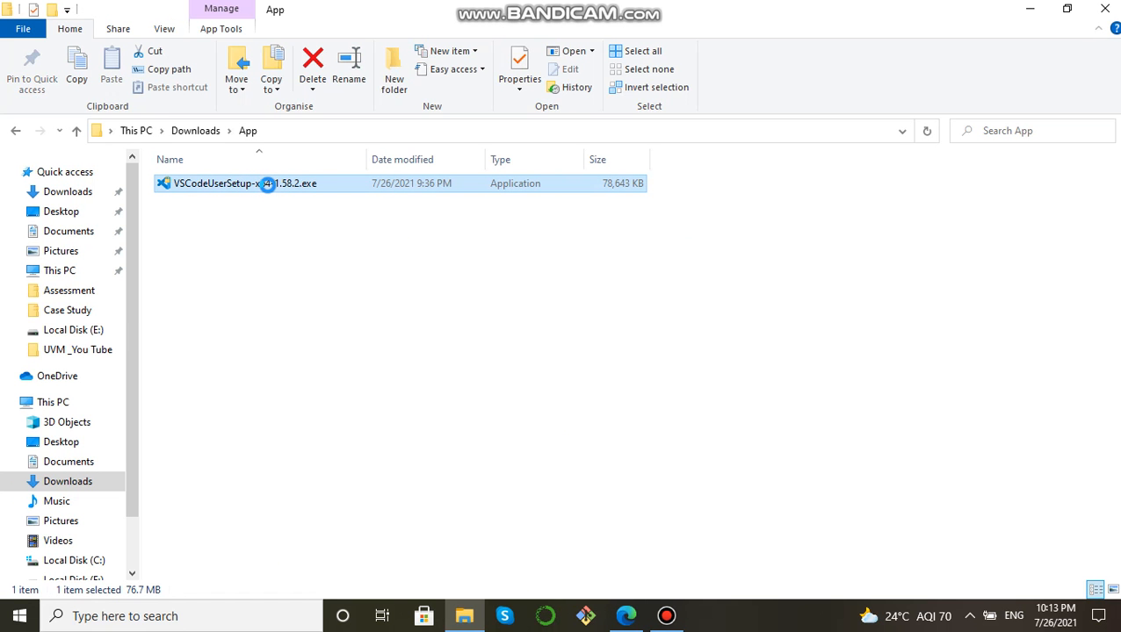
{"action": "right_click", "coordinate": [269, 192]}
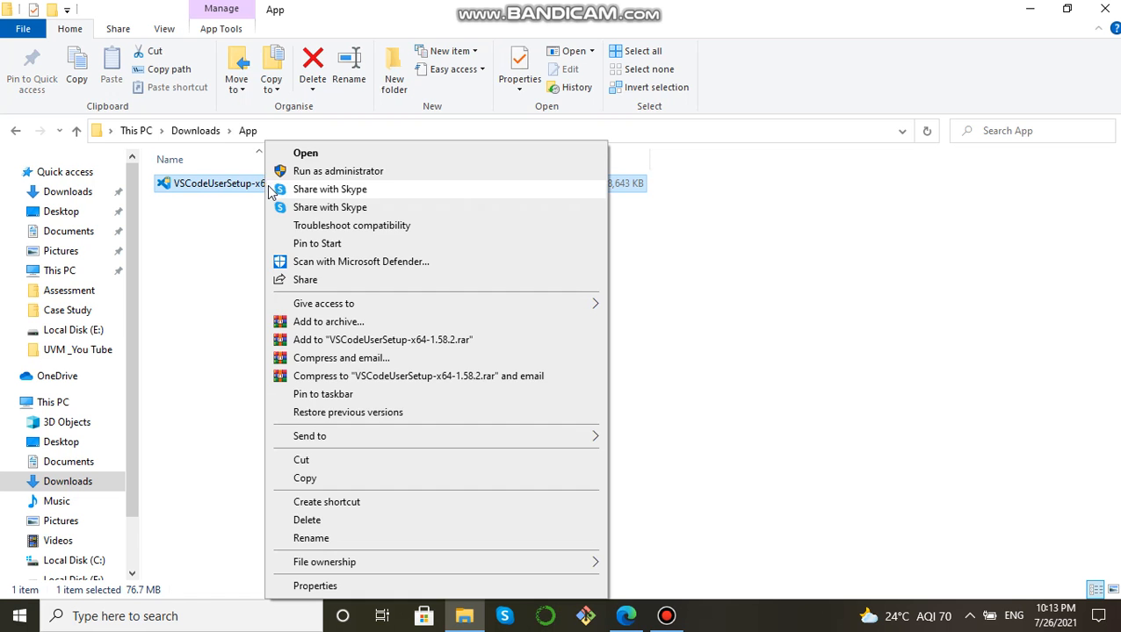
{"action": "left_click", "coordinate": [339, 172]}
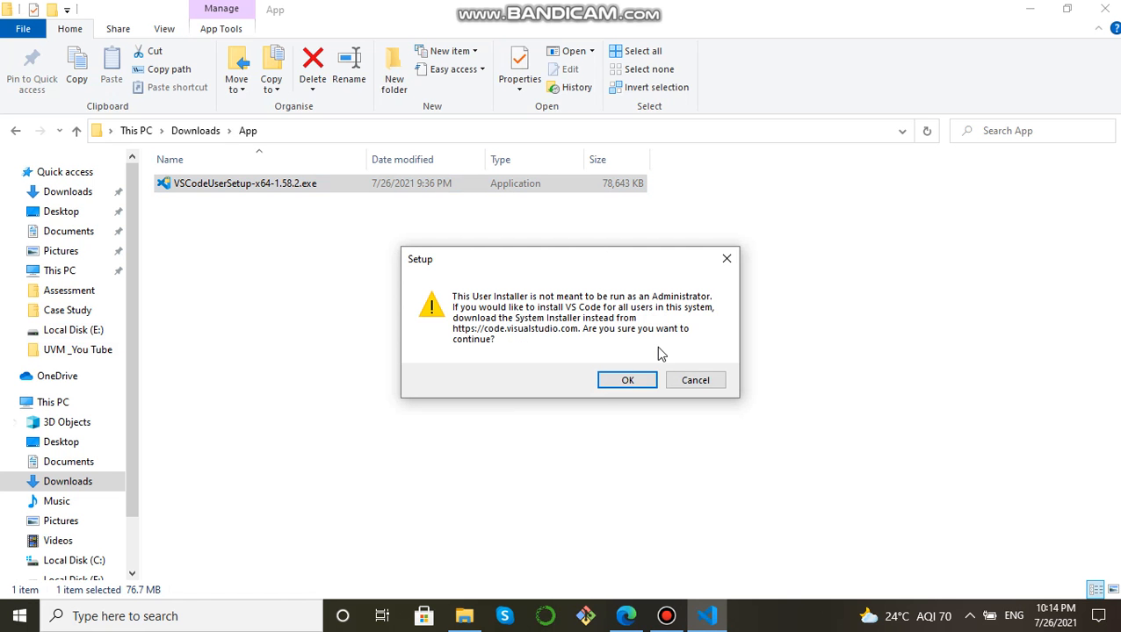
{"action": "left_click", "coordinate": [627, 382]}
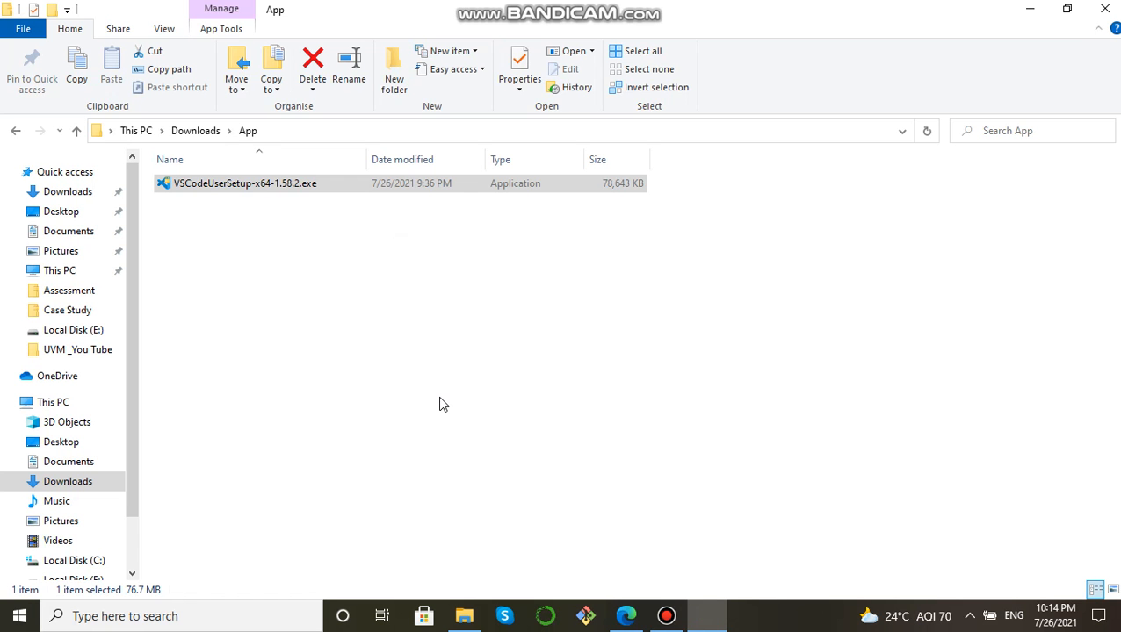
{"action": "left_click", "coordinate": [707, 618]}
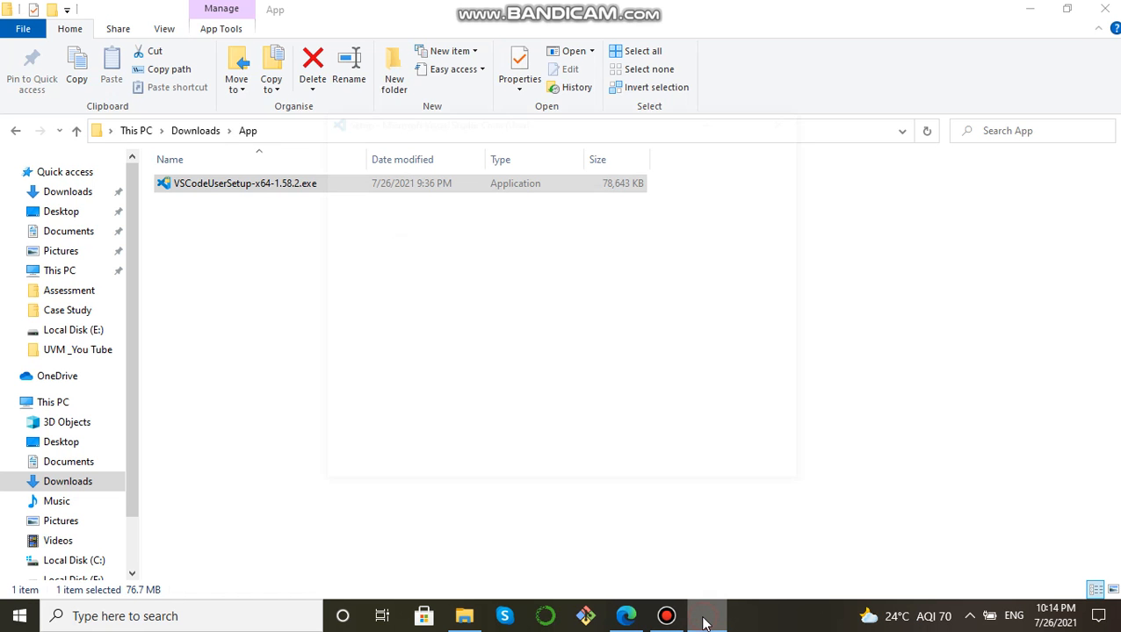
{"action": "left_click", "coordinate": [704, 624]}
{"action": "left_click", "coordinate": [707, 617]}
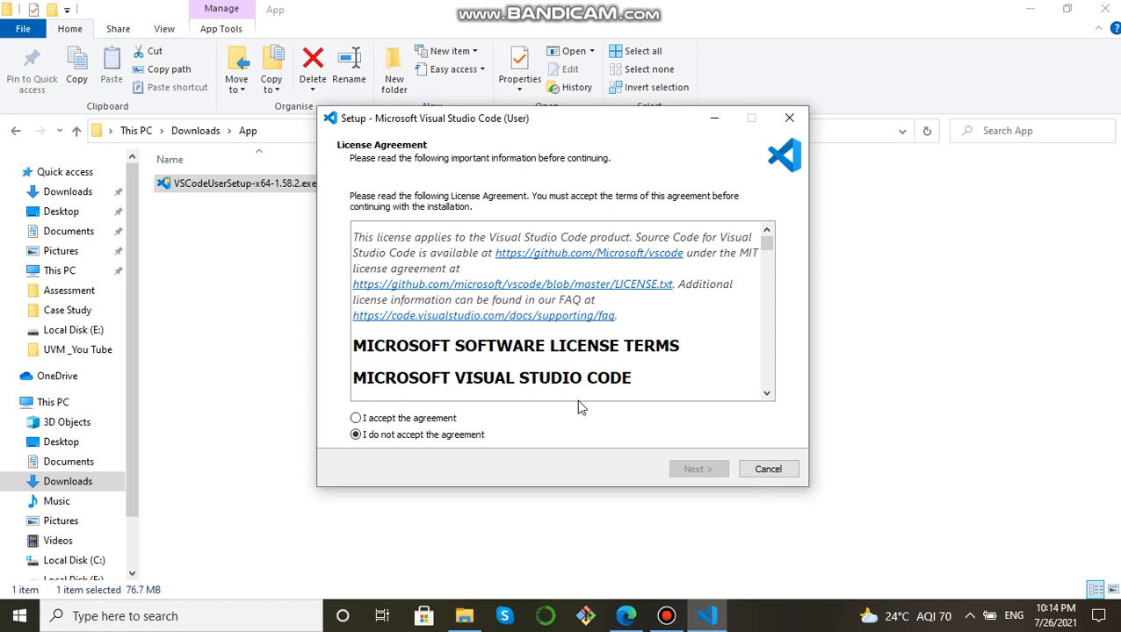
Accept the license agreement and start the Visual Studio Code installation with only the Add to PATH task selected.
{"action": "left_click", "coordinate": [356, 422]}
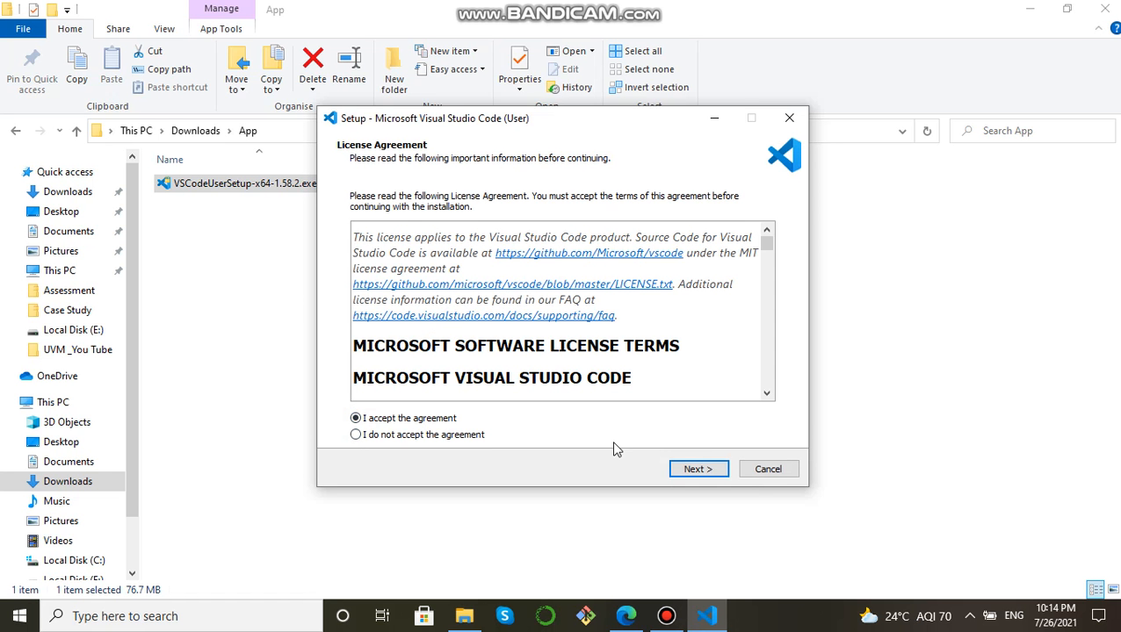
{"action": "left_click", "coordinate": [688, 470]}
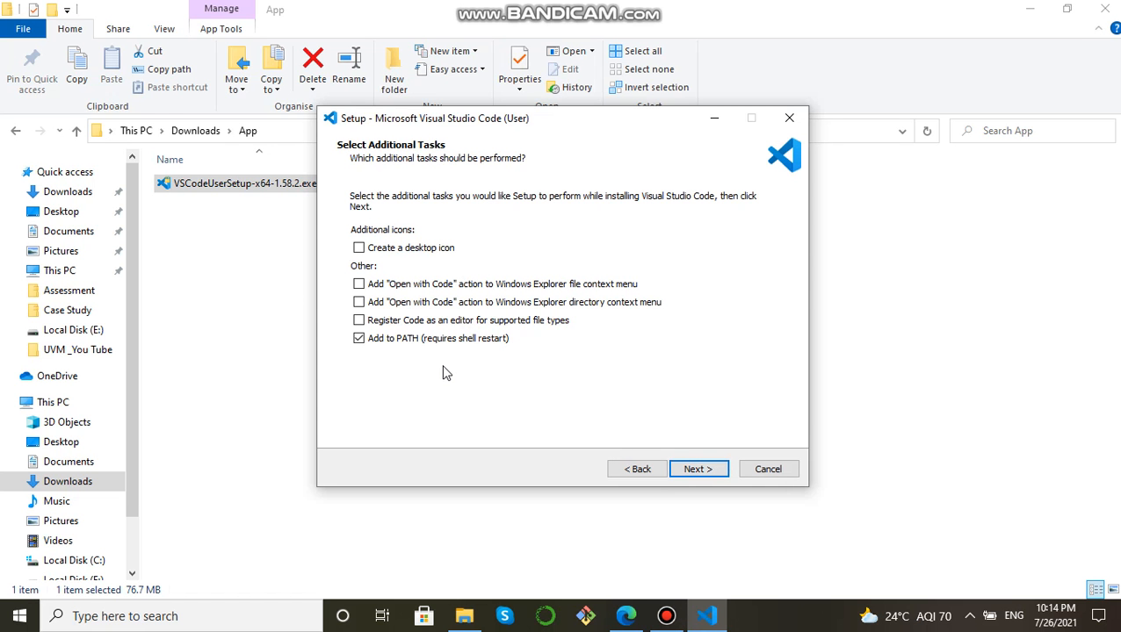
{"action": "left_click", "coordinate": [690, 472]}
{"action": "left_click", "coordinate": [692, 471]}
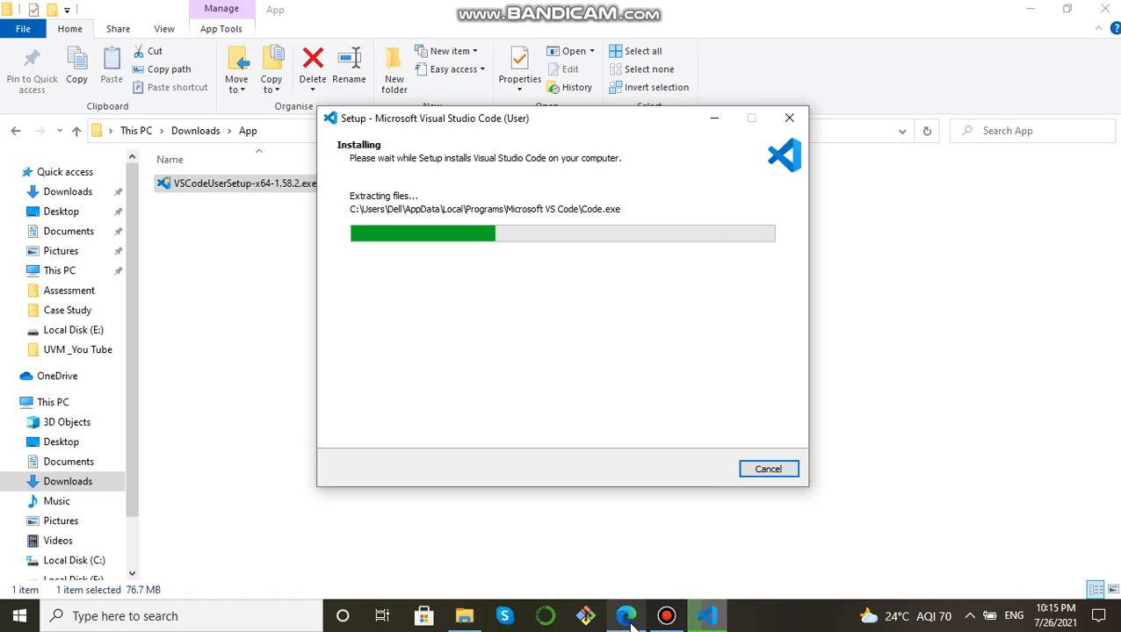
{"action": "mouse_move", "coordinate": [631, 620]}
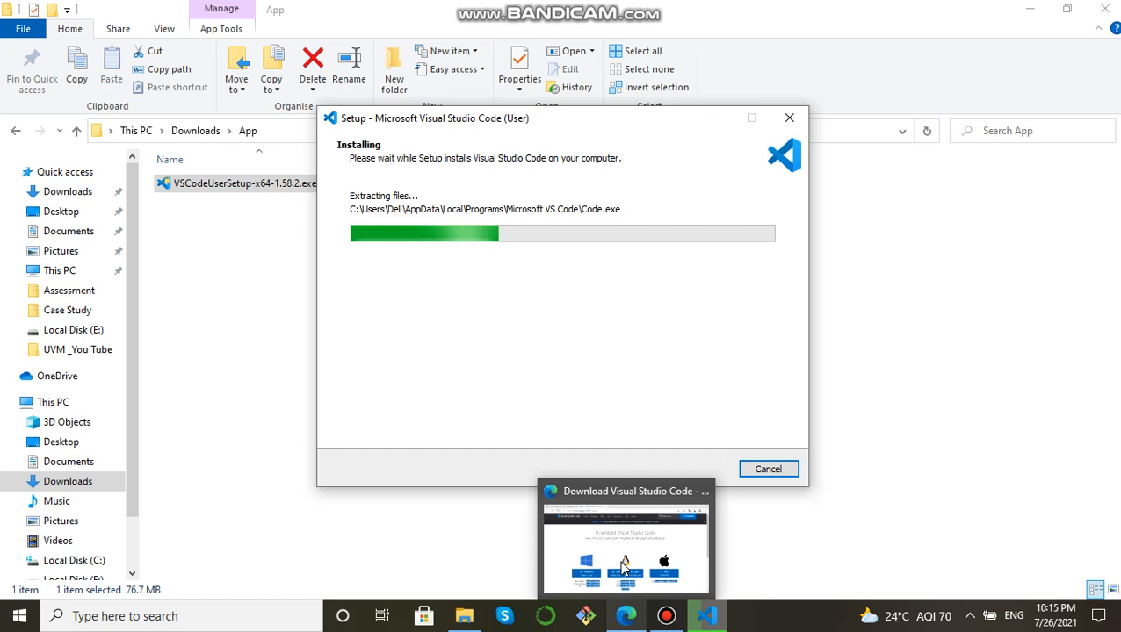
{"action": "left_click", "coordinate": [624, 569]}
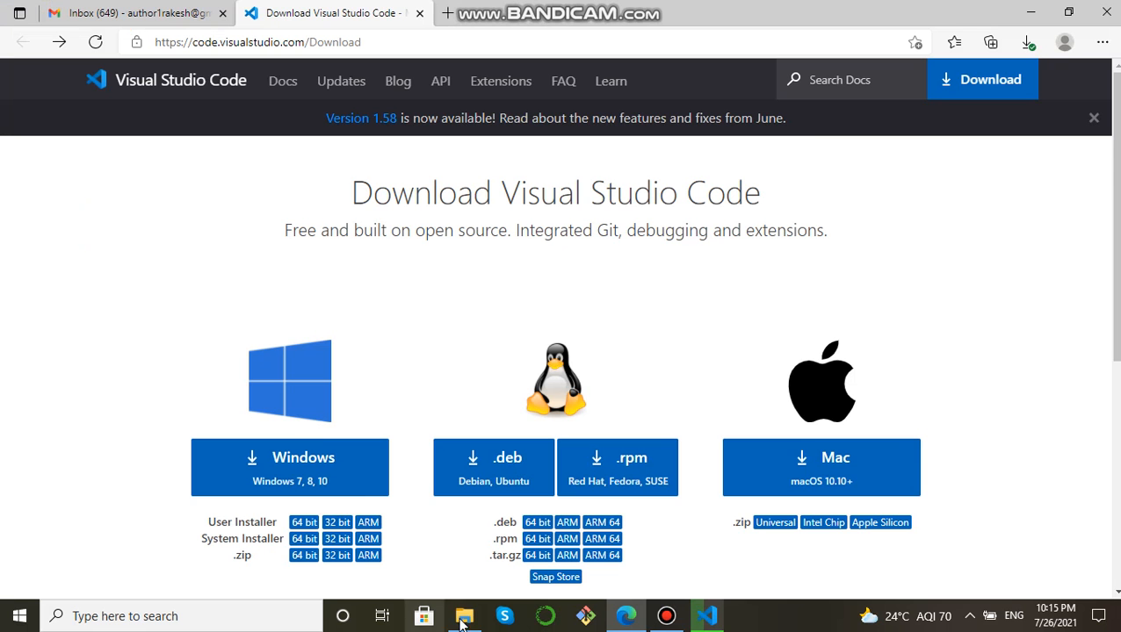
{"action": "left_click", "coordinate": [708, 617]}
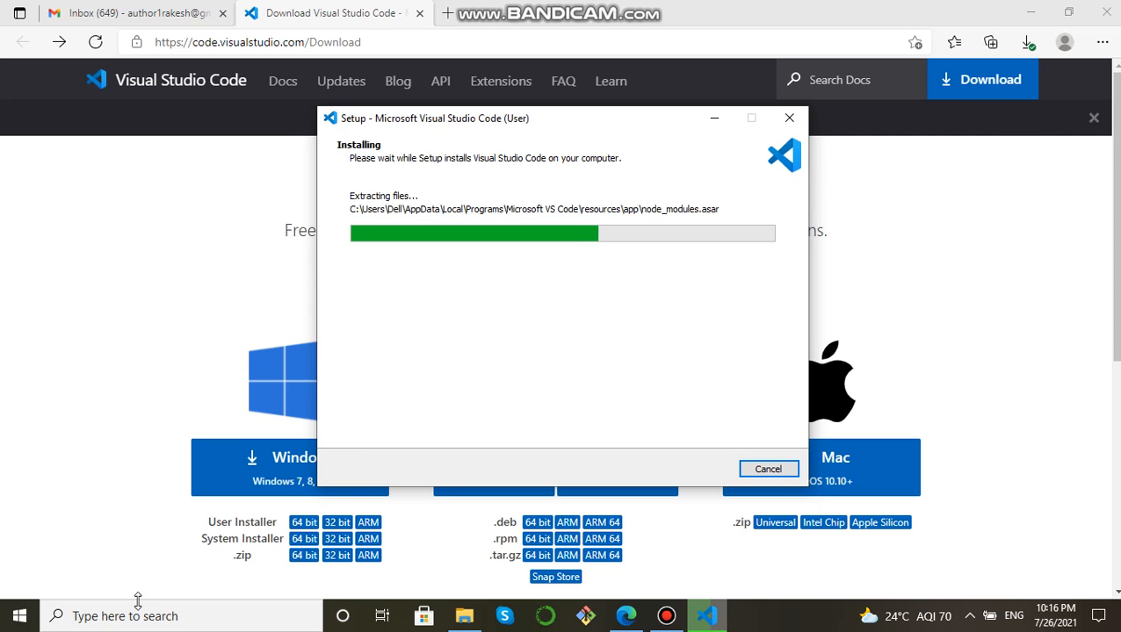
Search Windows for "anaconda", open Anaconda Prompt (Anaconda3), and reposition its window below the heading of the Visual Studio Code setup window.
{"action": "left_click", "coordinate": [115, 624]}
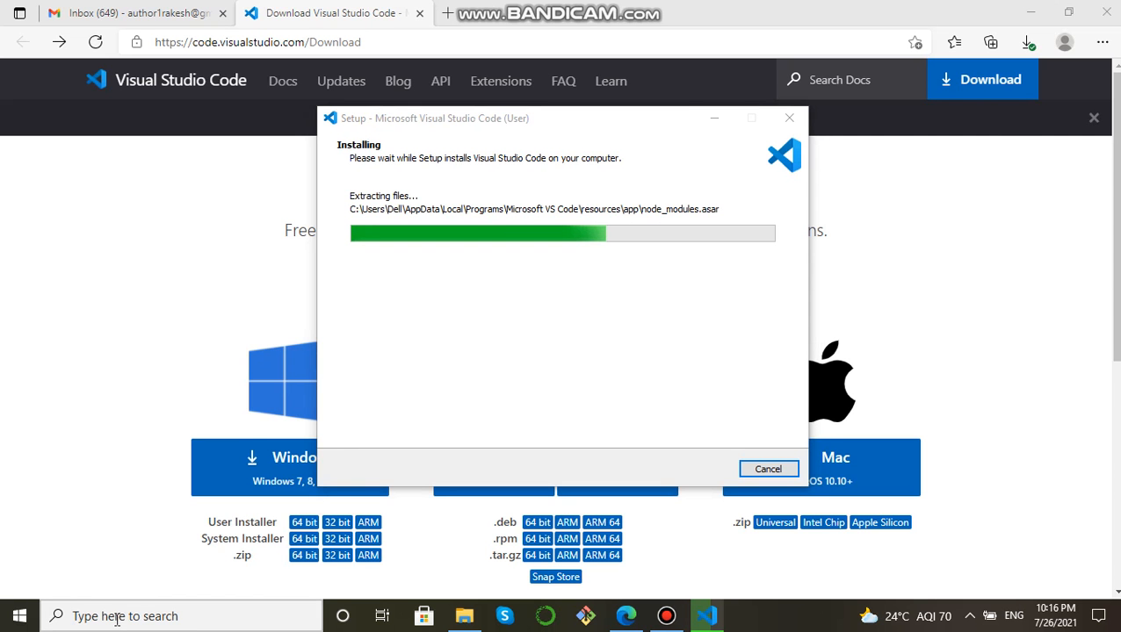
{"action": "left_click", "coordinate": [115, 622]}
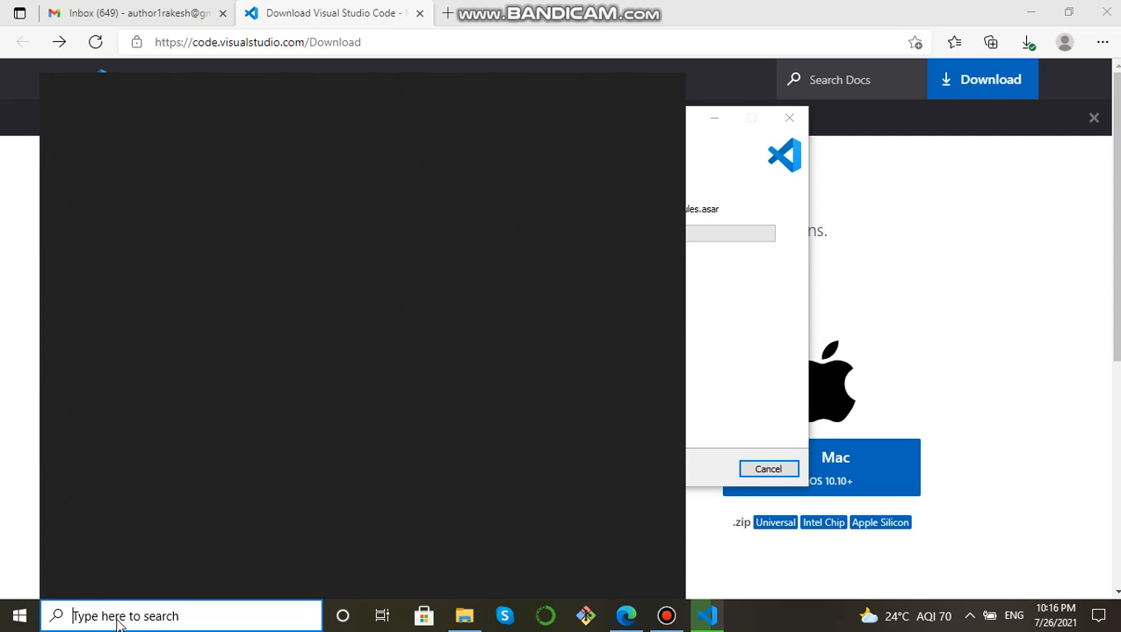
{"action": "type", "text": "a"}
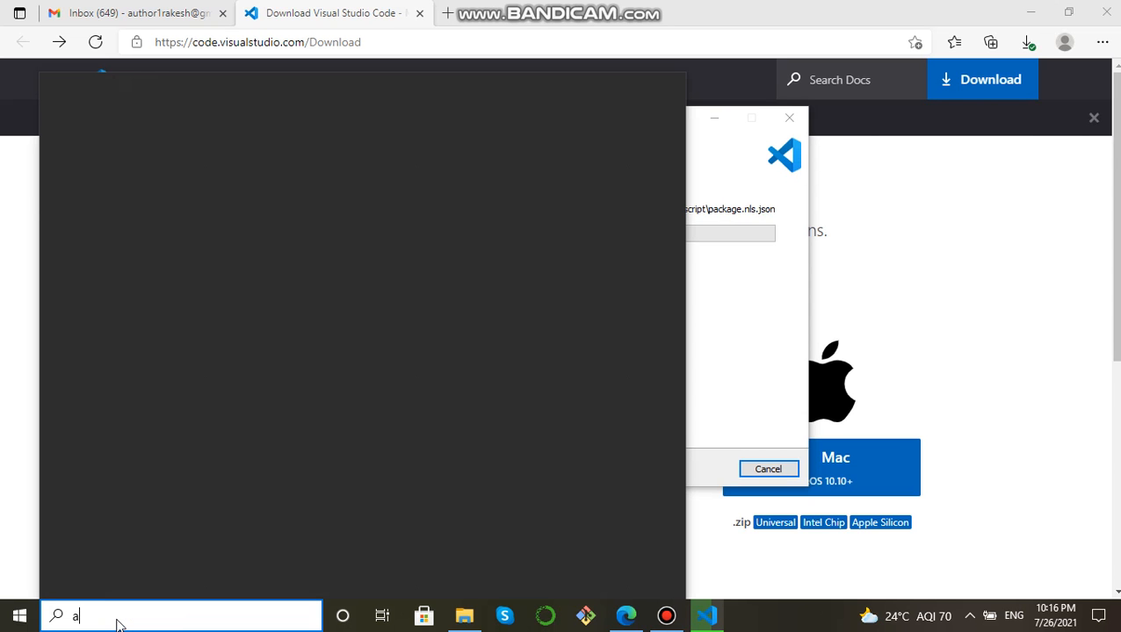
{"action": "type", "text": "nac"}
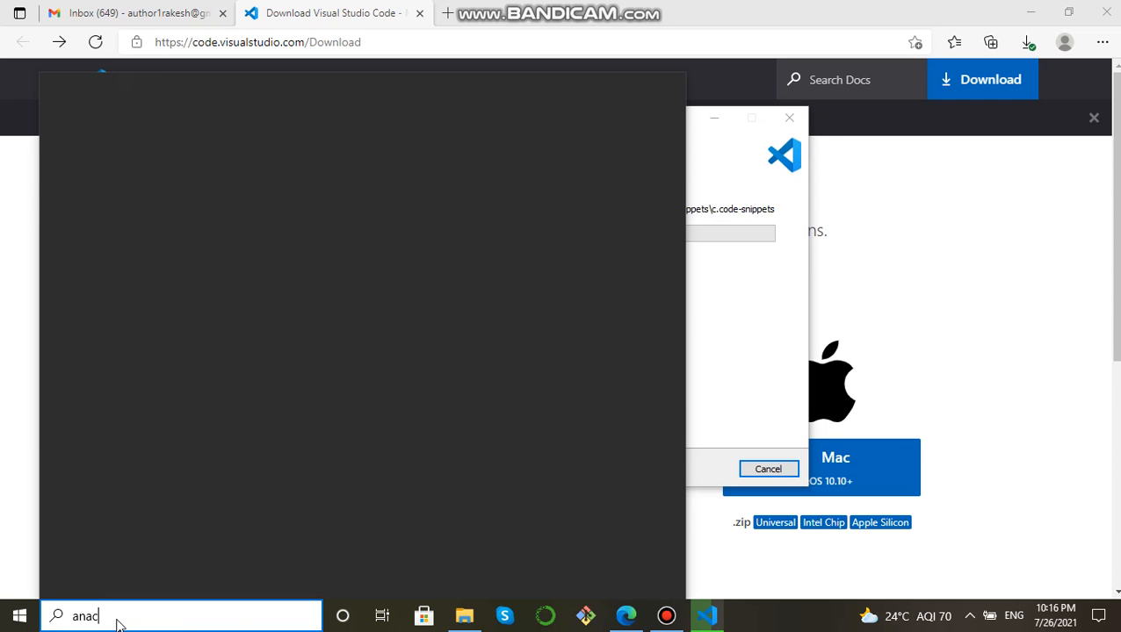
{"action": "type", "text": "onda"}
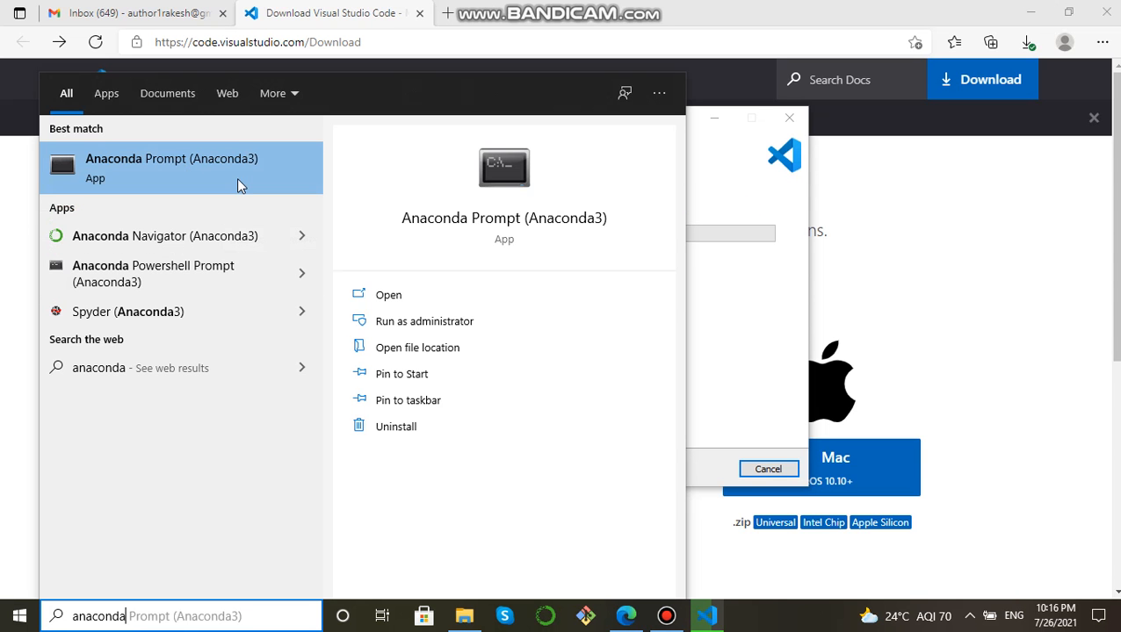
{"action": "left_click", "coordinate": [385, 295]}
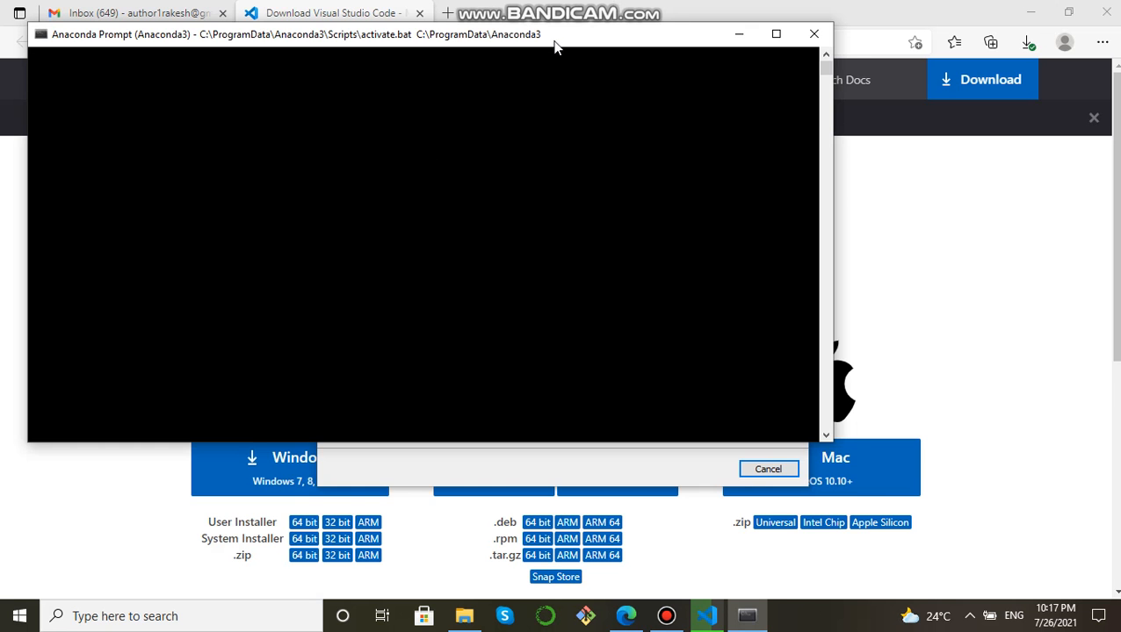
{"action": "left_click_drag", "start_coordinate": [555, 40], "coordinate": [588, 149]}
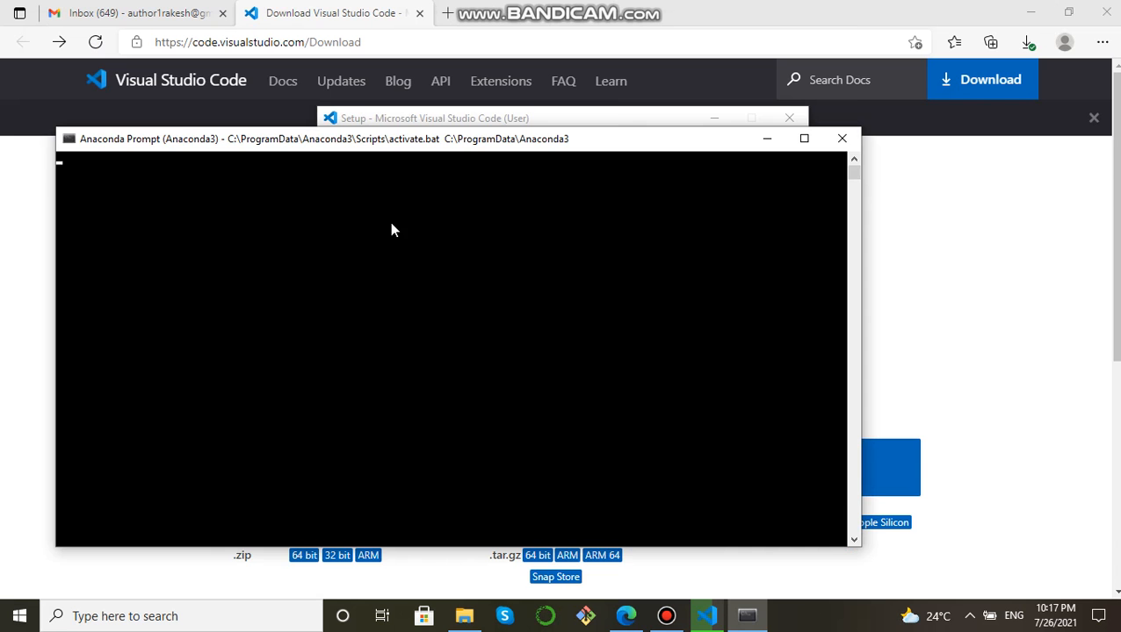
{"action": "left_click_drag", "start_coordinate": [357, 140], "coordinate": [375, 191]}
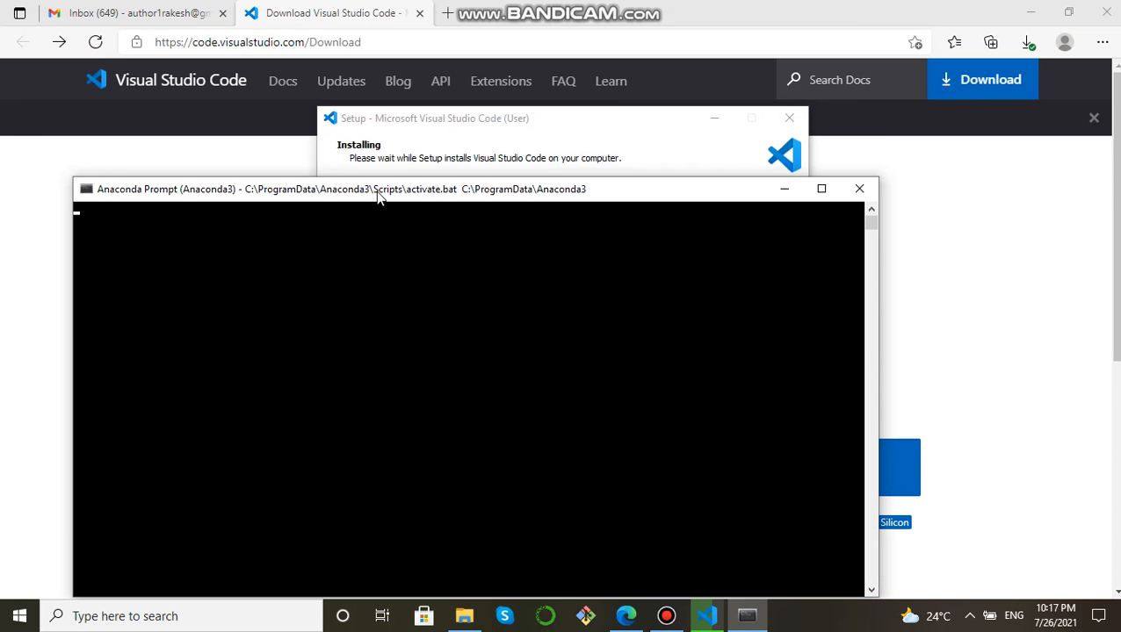
{"action": "left_click_drag", "start_coordinate": [393, 377], "coordinate": [413, 193]}
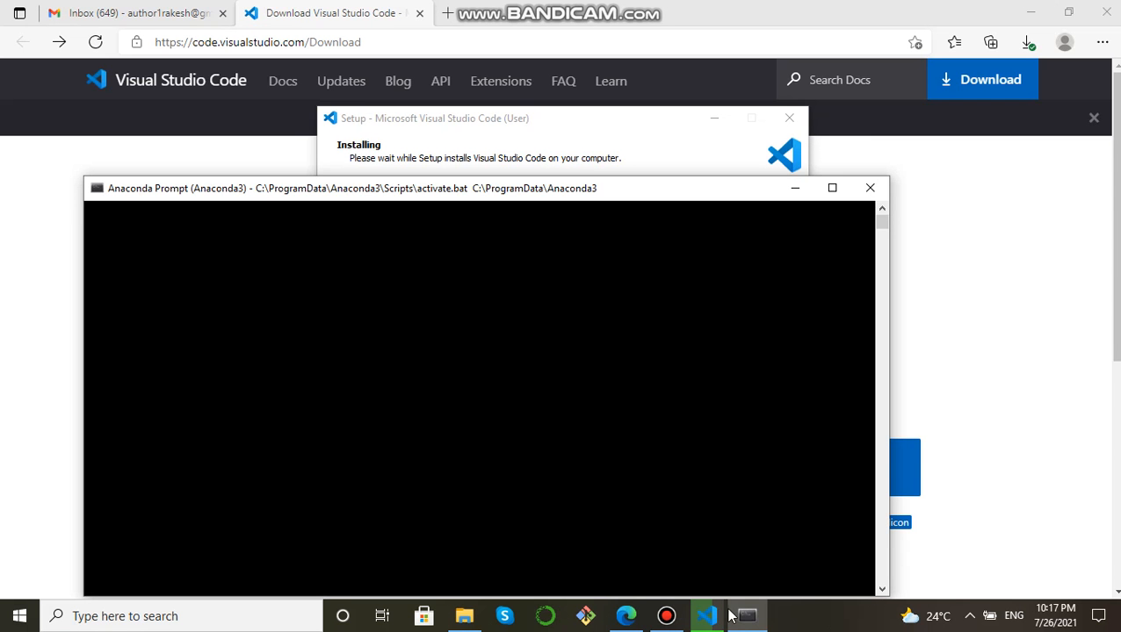
{"action": "left_click", "coordinate": [668, 617]}
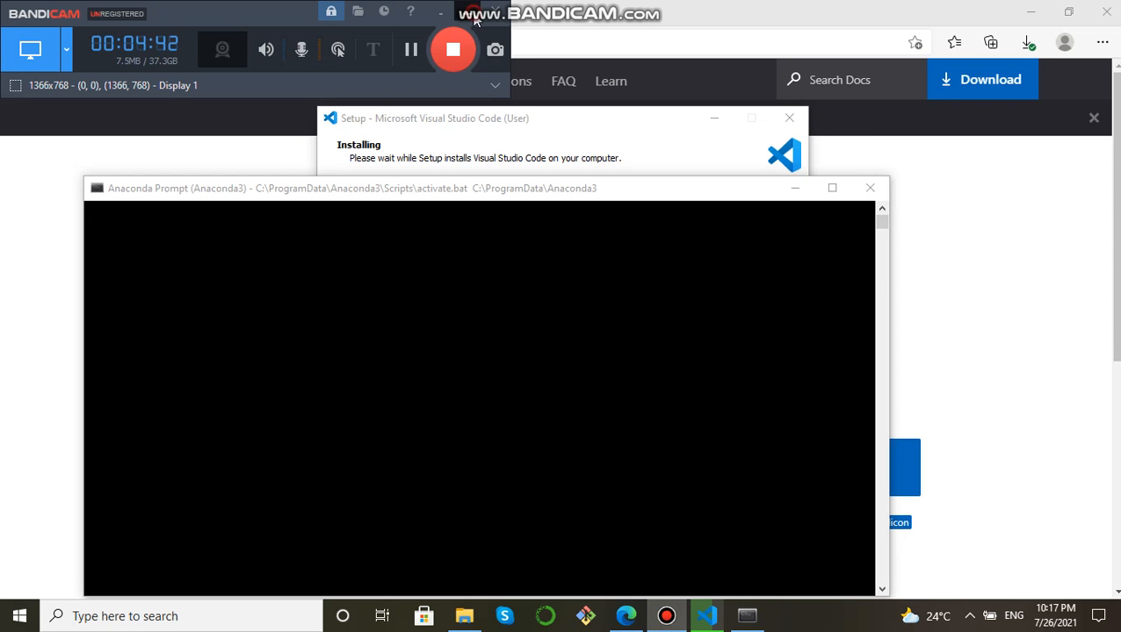
{"action": "left_click", "coordinate": [605, 372]}
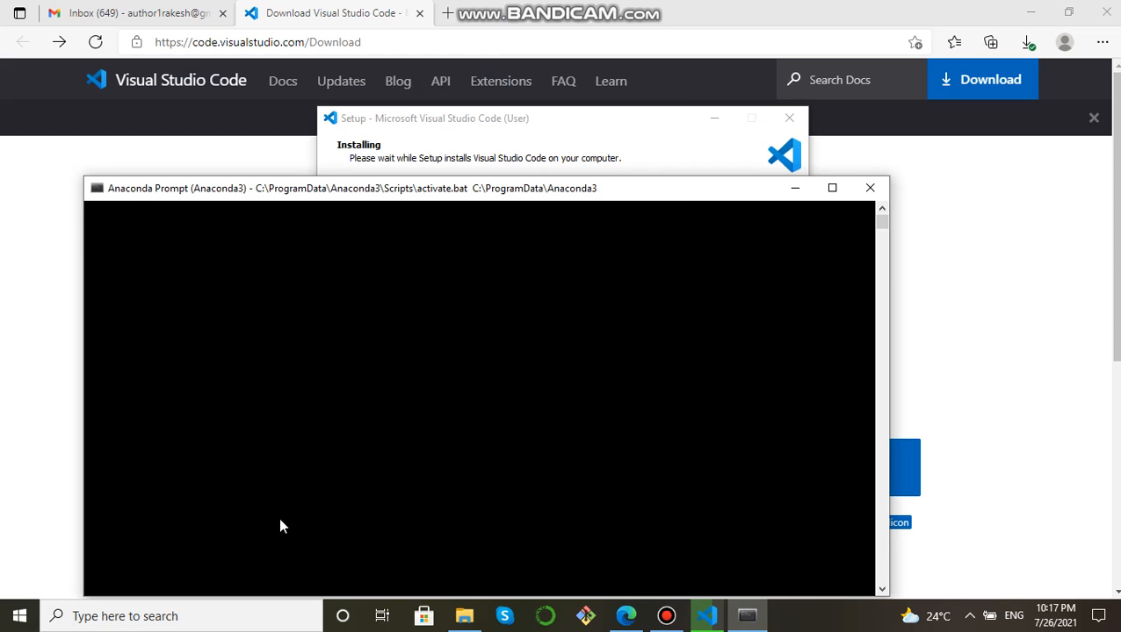
Search Windows for "notepad", open a blank Notepad document, and minimise it so that Anaconda Prompt is in front.
{"action": "left_click", "coordinate": [118, 617]}
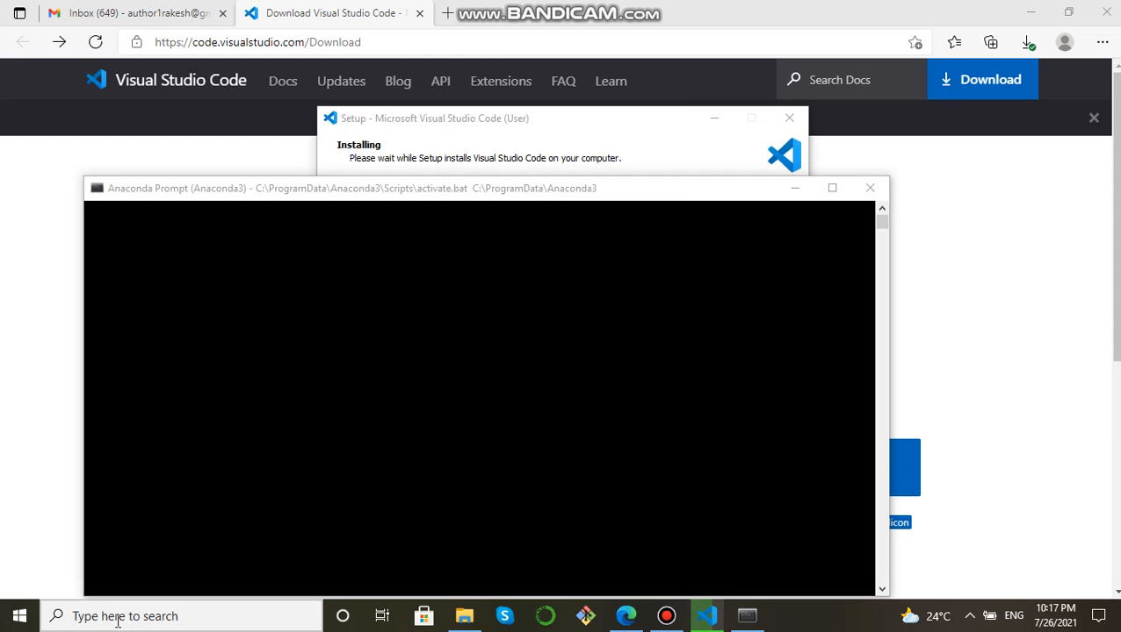
{"action": "type", "text": "n"}
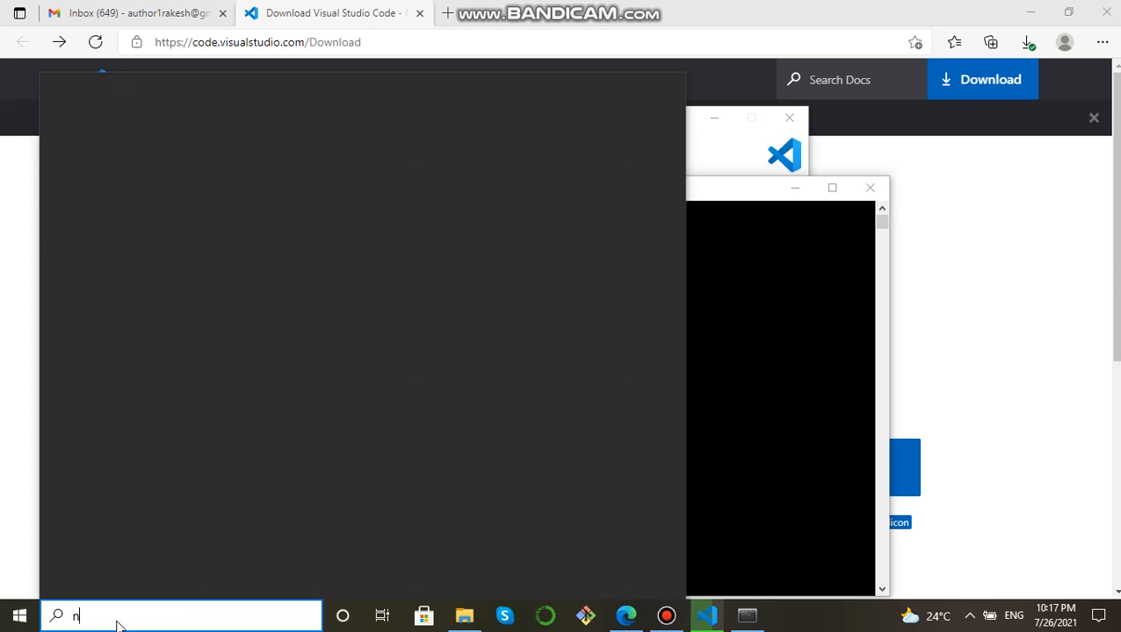
{"action": "type", "text": "otepad"}
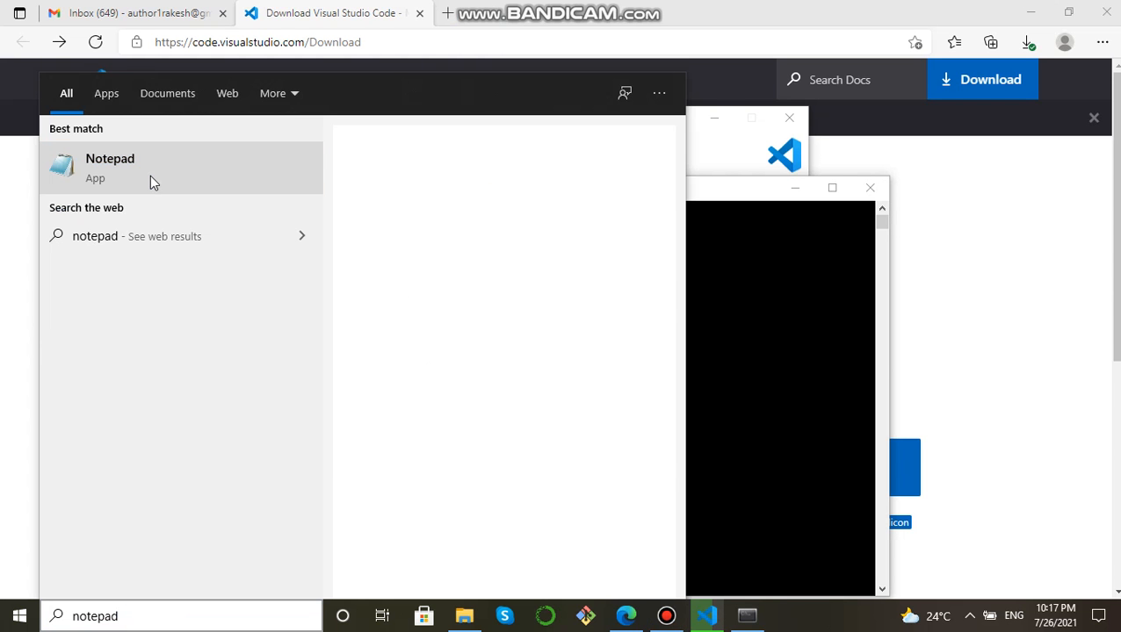
{"action": "left_click", "coordinate": [151, 176]}
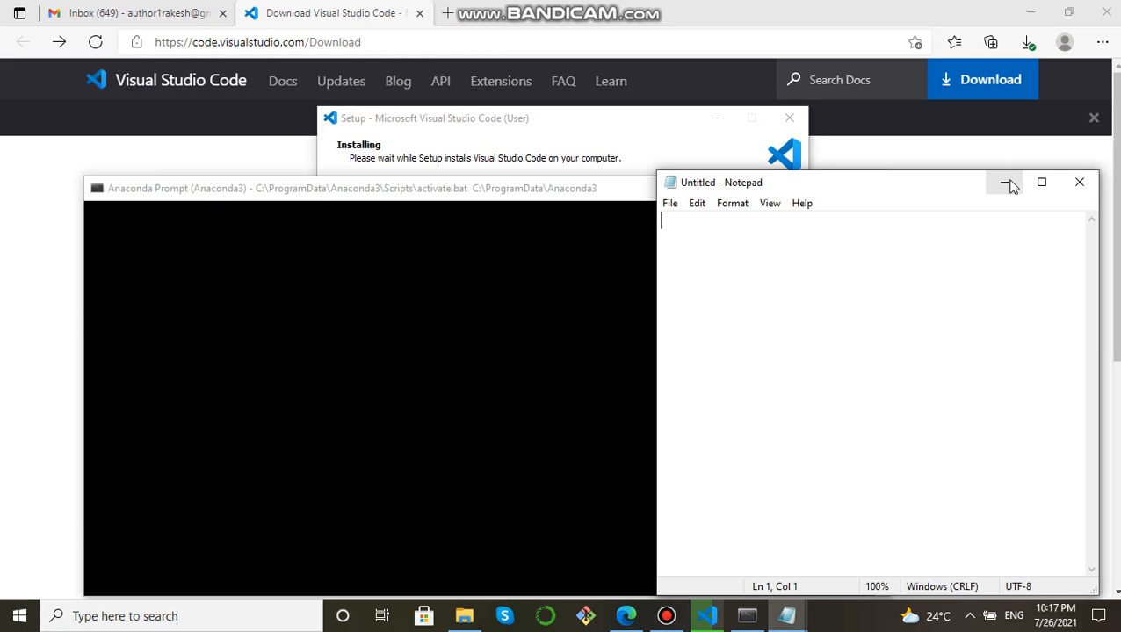
{"action": "left_click", "coordinate": [1079, 181]}
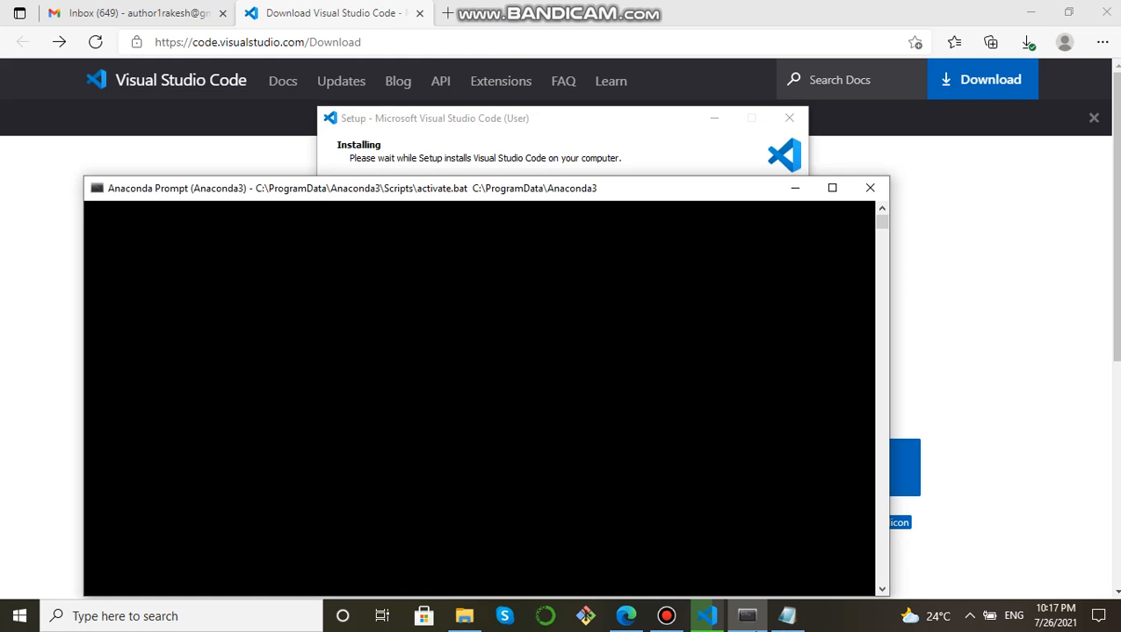
{"action": "left_click", "coordinate": [787, 617]}
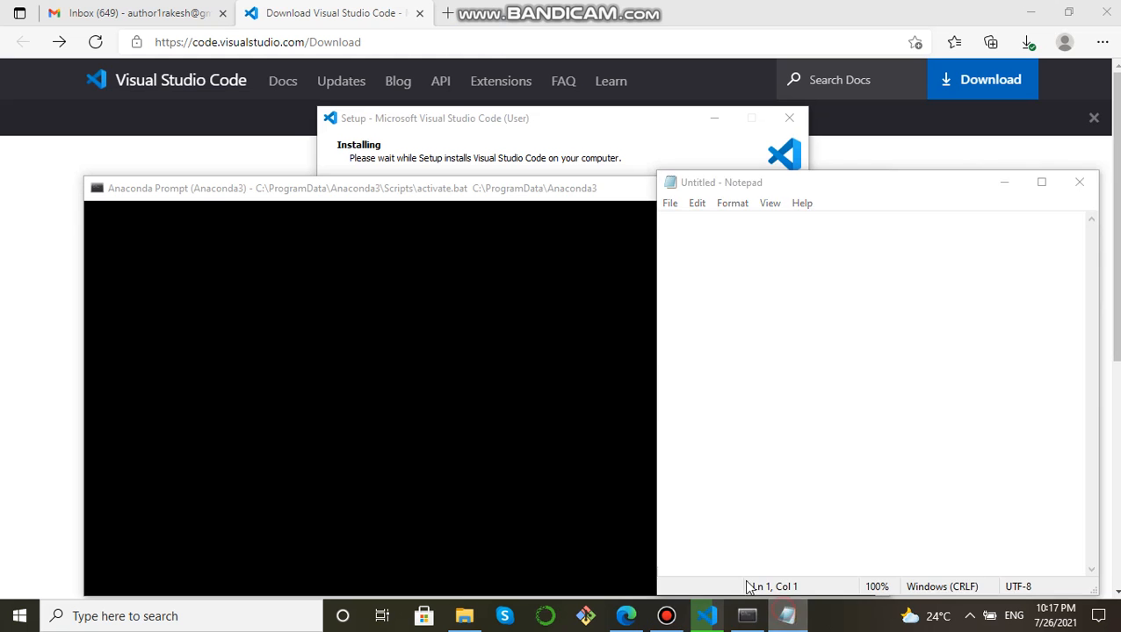
{"action": "left_click", "coordinate": [787, 616]}
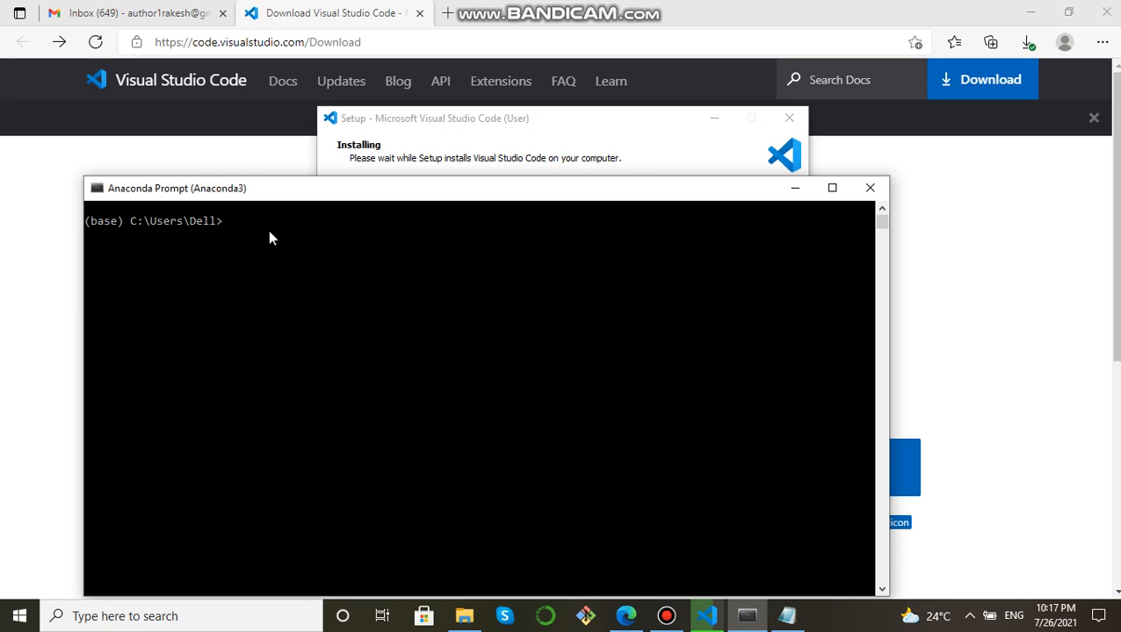
Run "where conda" in Anaconda Prompt and copy the path C:\ProgramData\Anaconda3\Scripts\conda.exe from its output.
{"action": "type", "text": "where conda"}
{"action": "key", "text": "Return"}
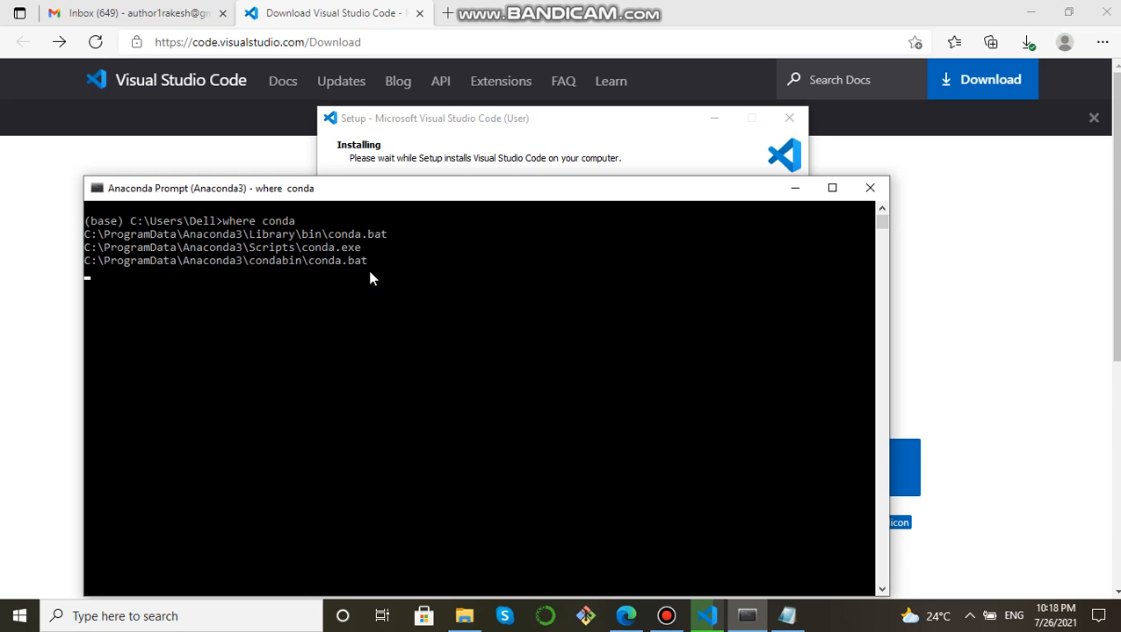
{"action": "left_click_drag", "start_coordinate": [363, 247], "coordinate": [88, 250]}
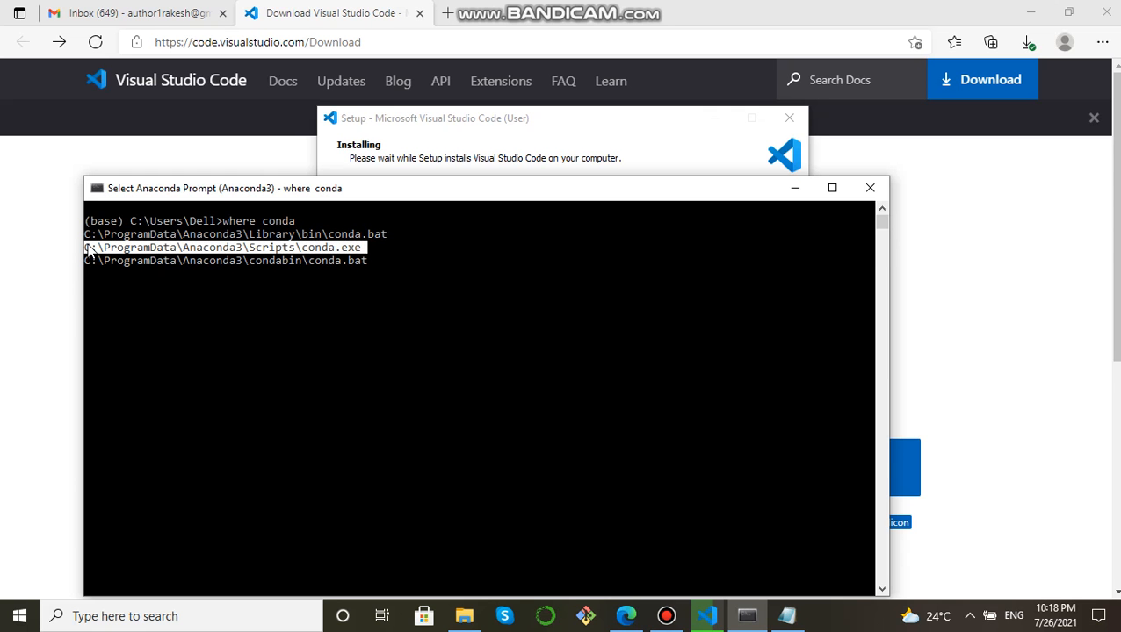
{"action": "key", "text": "ctrl+c"}
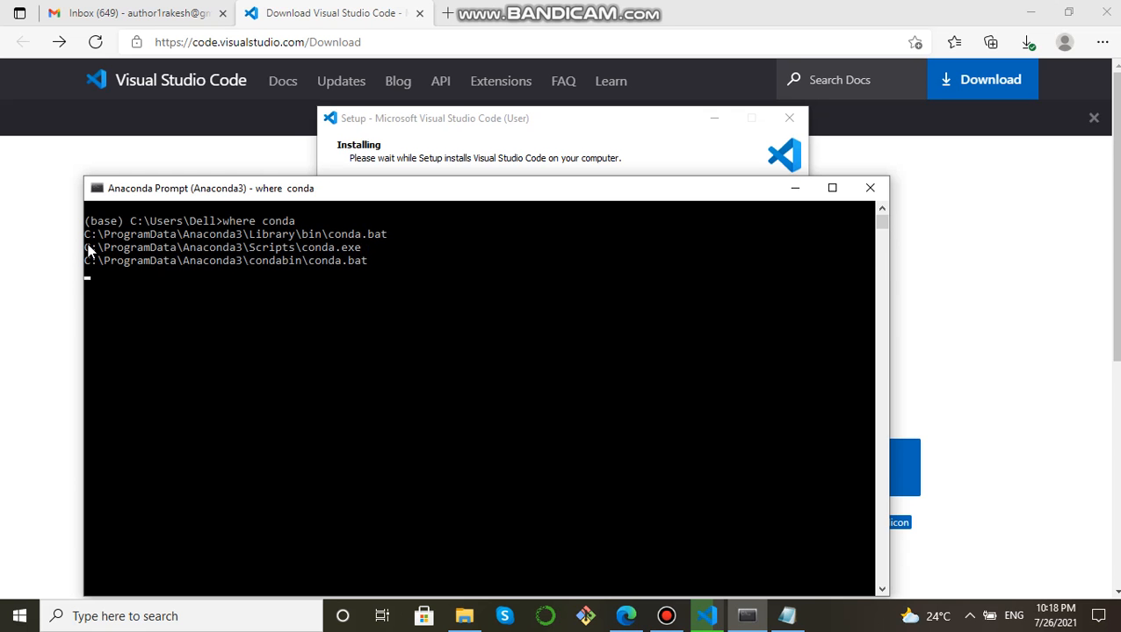
Switch to Notepad and paste the copied path C:\ProgramData\Anaconda3\Scripts\conda.exe as its first line.
{"action": "left_click", "coordinate": [787, 616]}
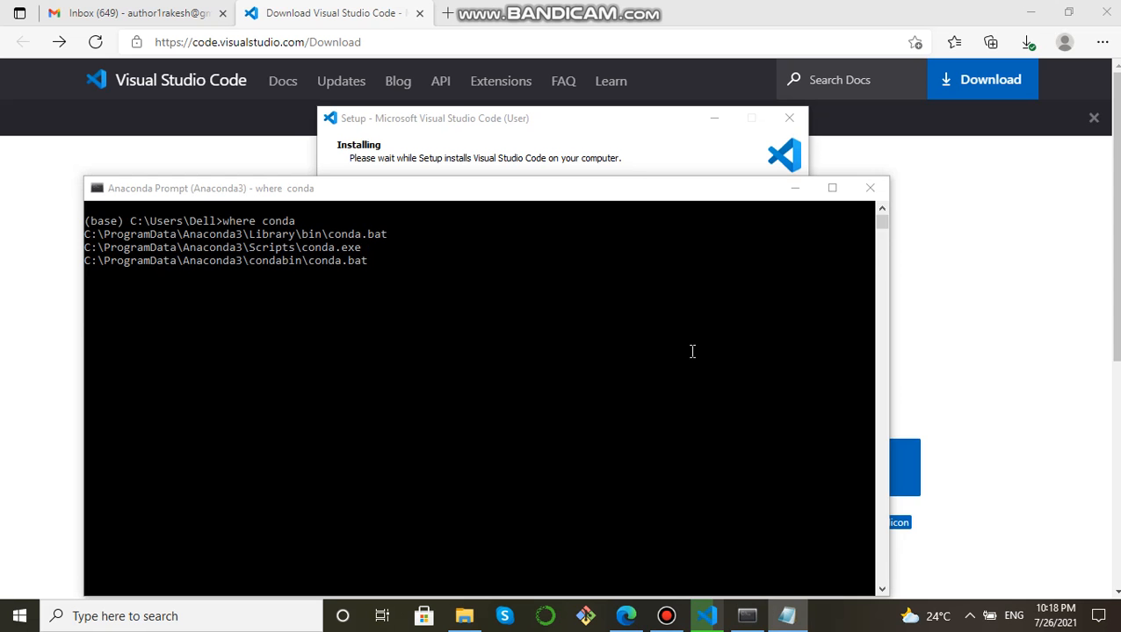
{"action": "key", "text": "ctrl+v"}
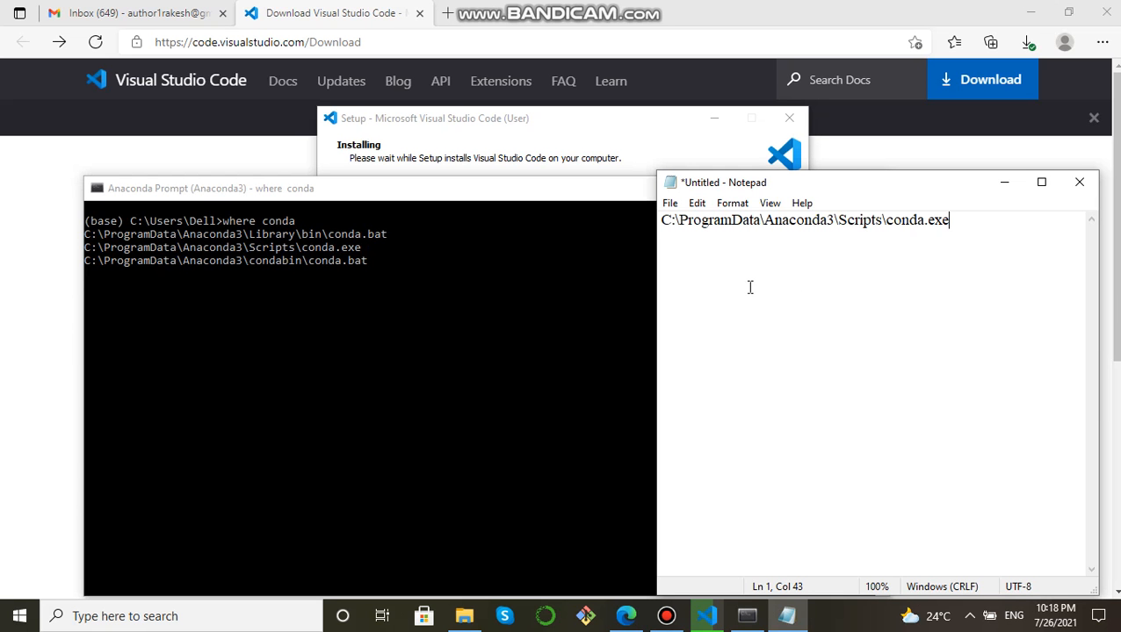
{"action": "left_click", "coordinate": [797, 283]}
Paste the conda path again on a second Notepad line and shorten it to C:\ProgramData\Anaconda3\Scripts.
{"action": "left_click", "coordinate": [955, 225]}
{"action": "key", "text": "Return"}
{"action": "key", "text": "ctrl+v"}
{"action": "key", "text": "BackSpace"}
{"action": "key", "text": "BackSpace"}
{"action": "key", "text": "BackSpace"}
{"action": "key", "text": "BackSpace"}
{"action": "key", "text": "BackSpace"}
{"action": "key", "text": "BackSpace"}
{"action": "key", "text": "BackSpace"}
{"action": "key", "text": "BackSpace"}
{"action": "key", "text": "BackSpace"}
{"action": "key", "text": "BackSpace"}
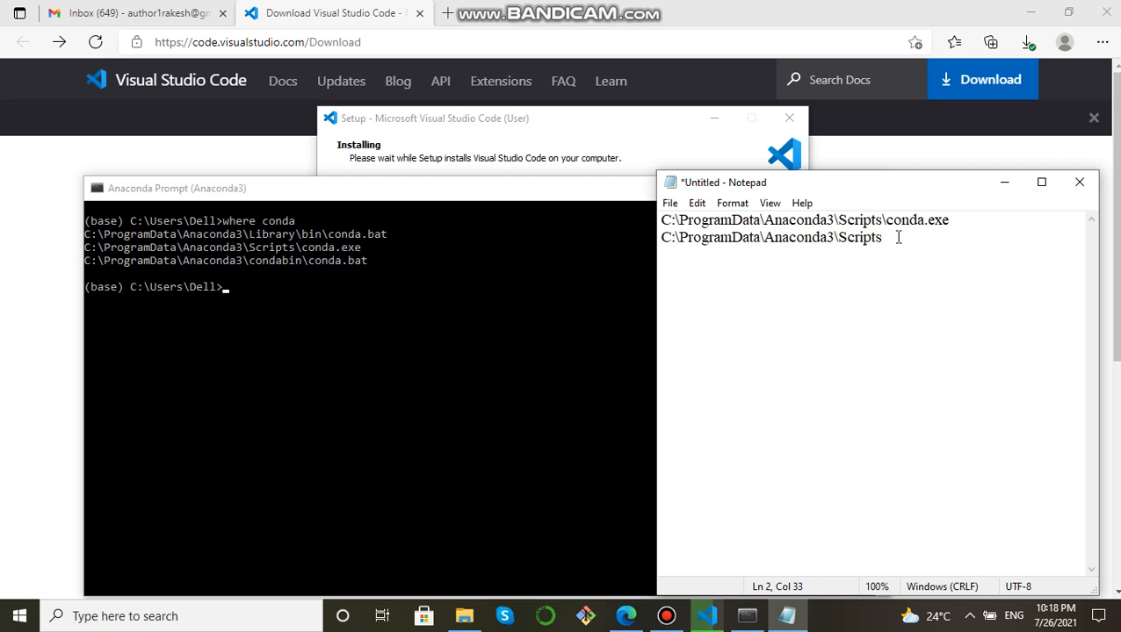
Paste the conda path on a third Notepad line and shorten it to C:\ProgramData\Anaconda3.
{"action": "left_click_drag", "start_coordinate": [896, 237], "coordinate": [663, 239]}
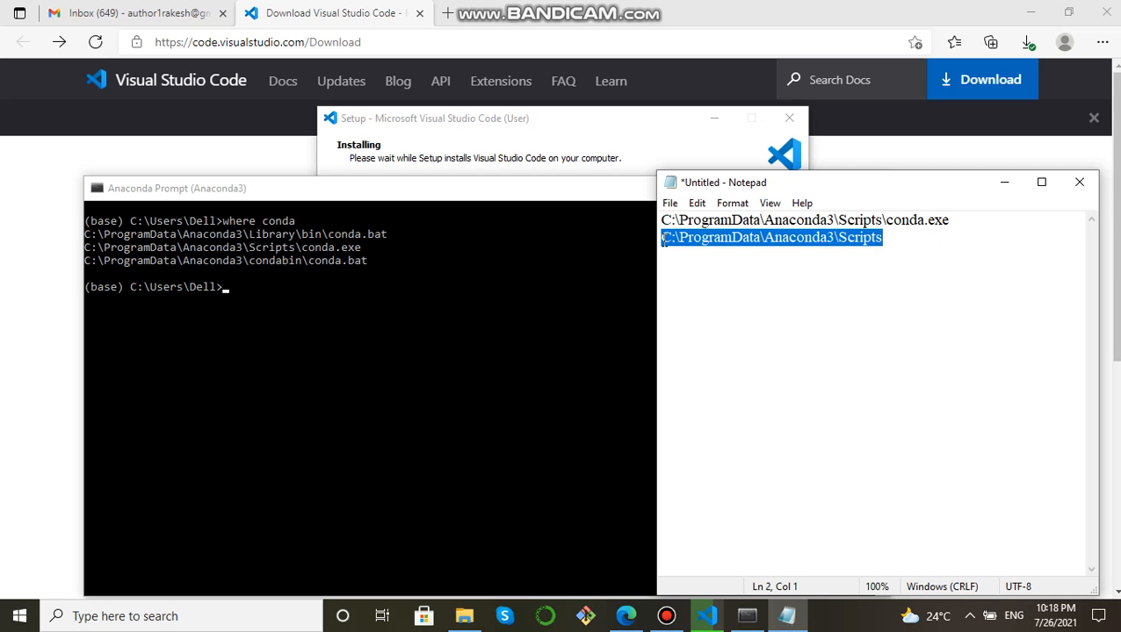
{"action": "left_click", "coordinate": [895, 245]}
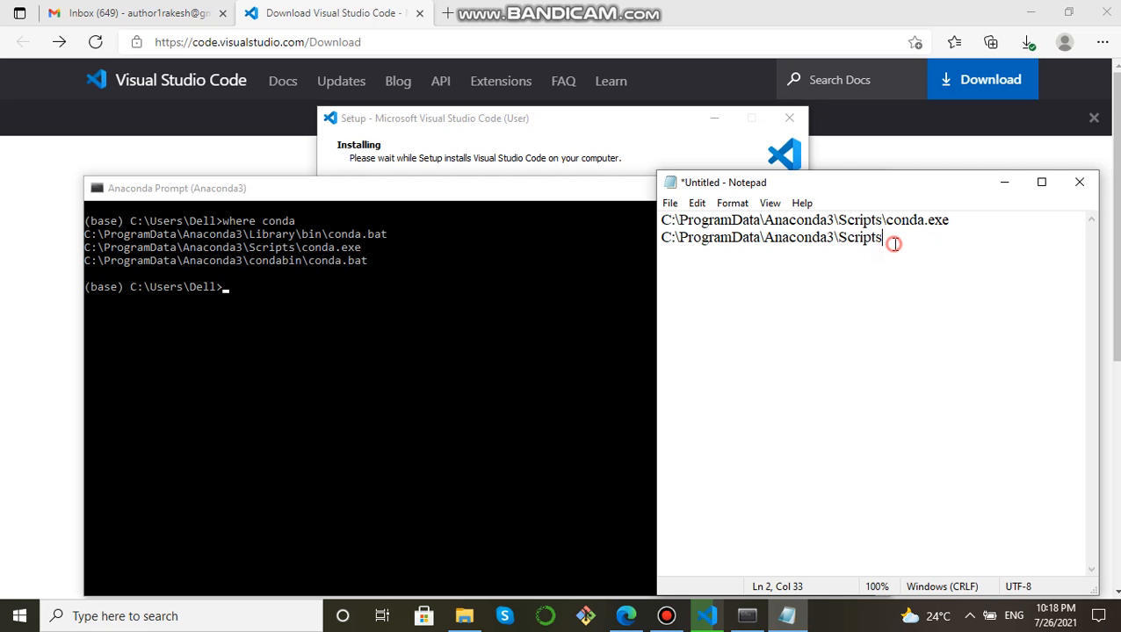
{"action": "key", "text": "Return"}
{"action": "key", "text": "ctrl+v"}
{"action": "key", "text": "BackSpace"}
{"action": "key", "text": "BackSpace"}
{"action": "key", "text": "BackSpace"}
{"action": "key", "text": "BackSpace"}
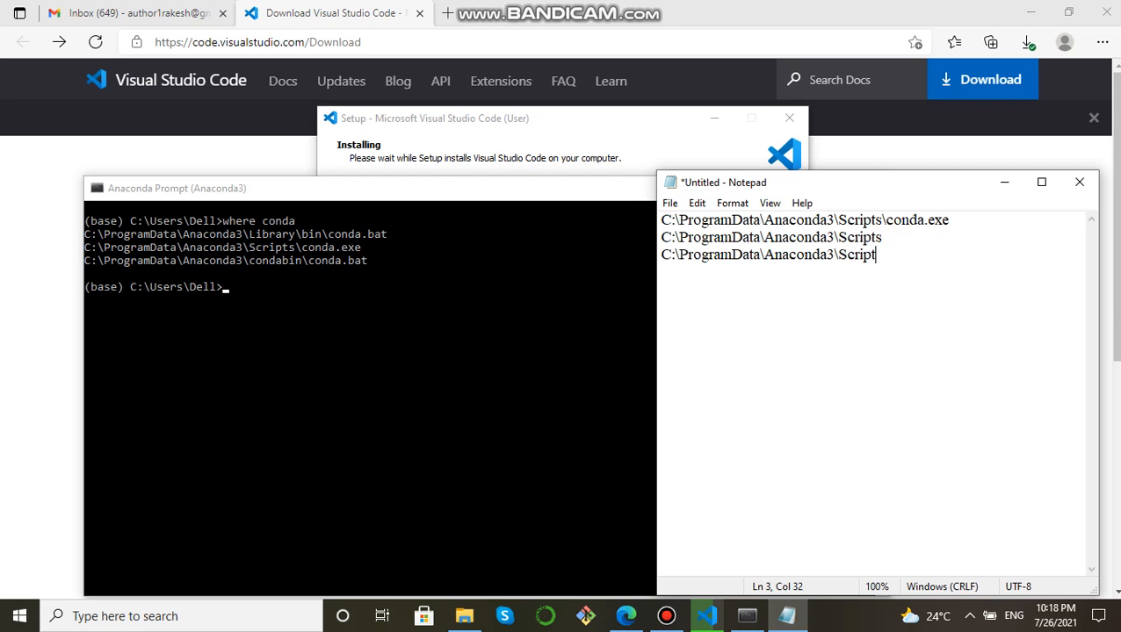
{"action": "key", "text": "BackSpace"}
{"action": "key", "text": "BackSpace"}
{"action": "key", "text": "BackSpace"}
{"action": "key", "text": "BackSpace"}
Minimise Anaconda Prompt and the Visual Studio Code setup window, and bring Notepad to the front.
{"action": "left_click", "coordinate": [608, 243]}
{"action": "left_click", "coordinate": [792, 188]}
{"action": "left_click", "coordinate": [542, 292]}
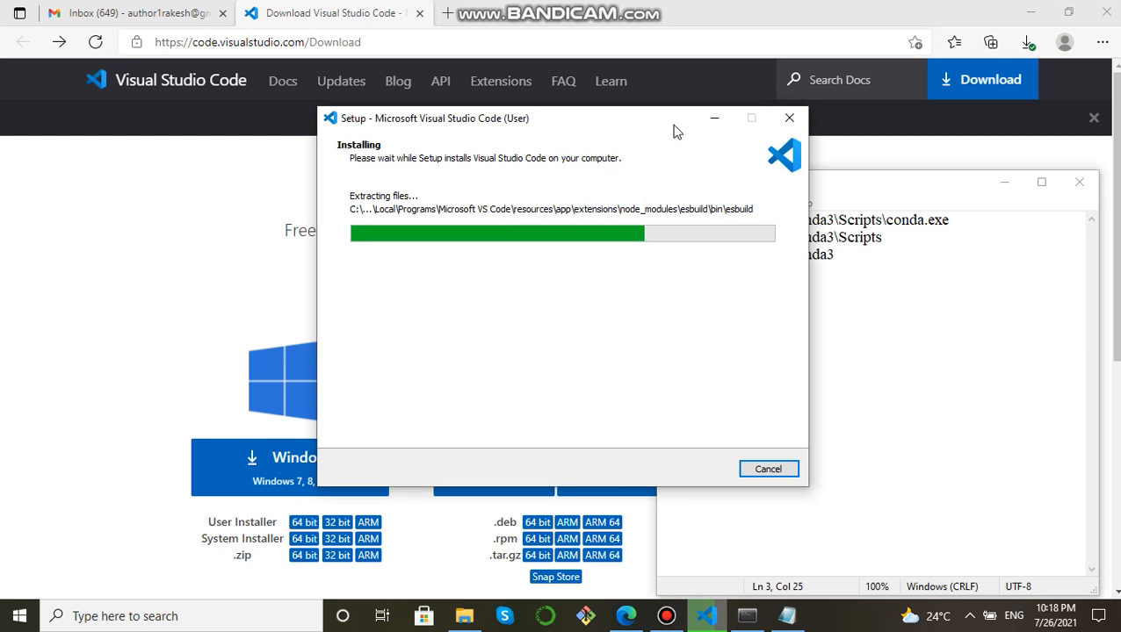
{"action": "left_click", "coordinate": [708, 620]}
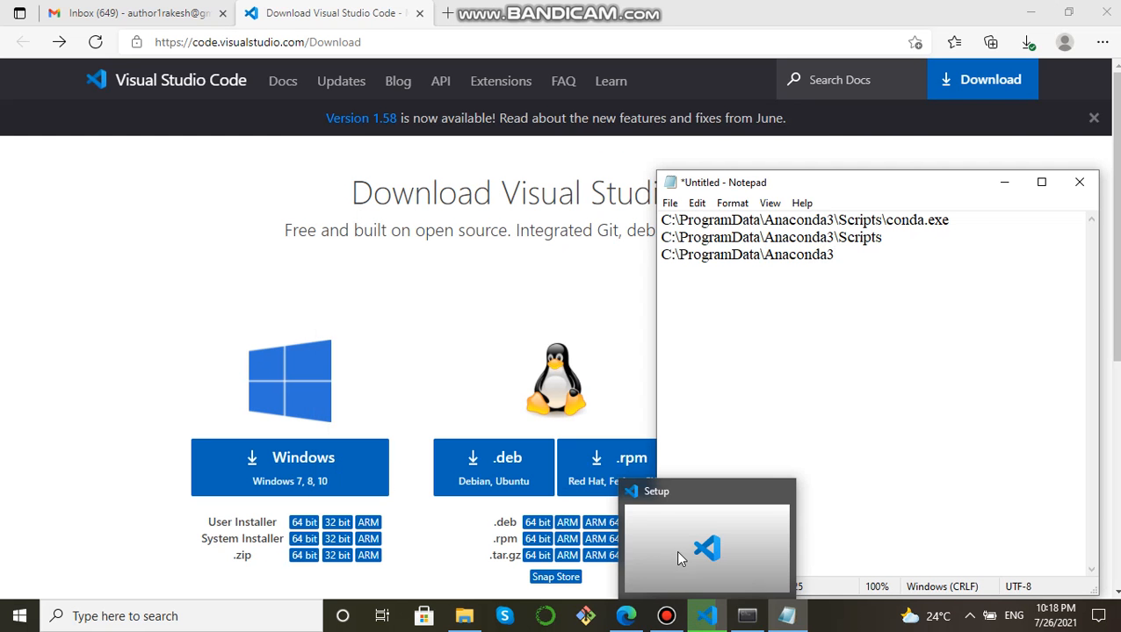
{"action": "mouse_move", "coordinate": [464, 617]}
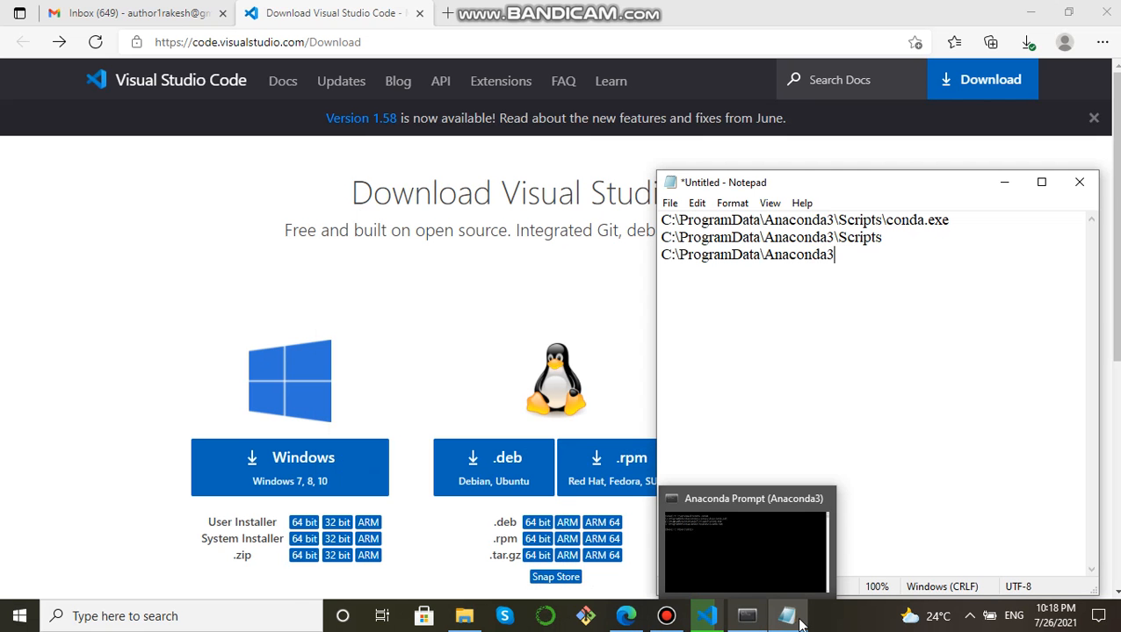
{"action": "left_click", "coordinate": [864, 325]}
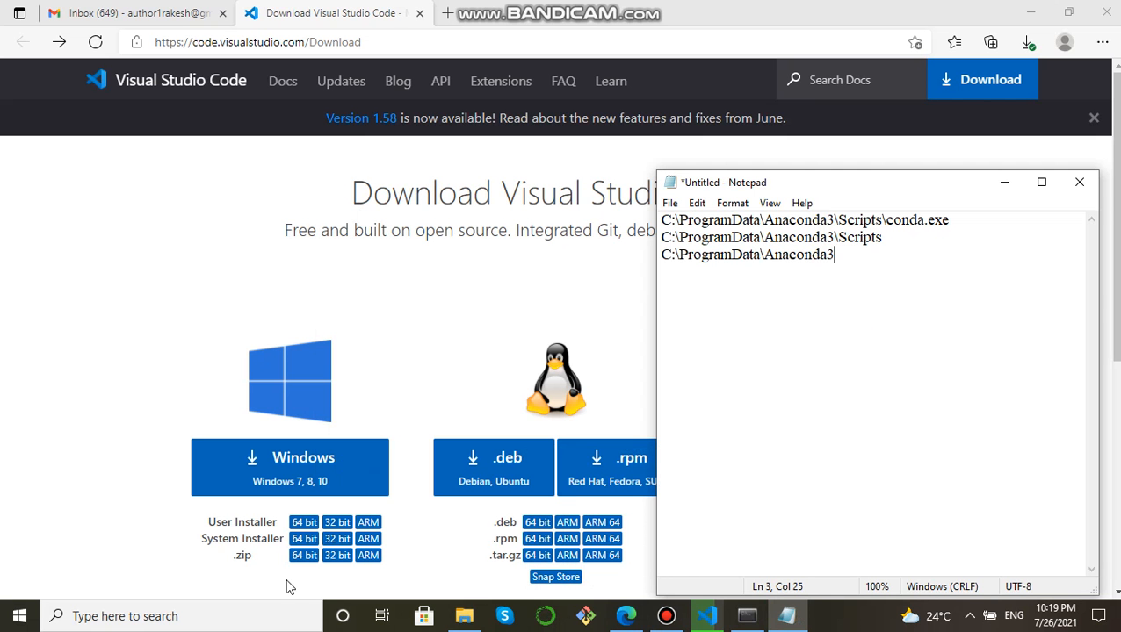
Search Windows for "run", open the Run dialog, and launch sysdm.cpl from it.
{"action": "left_click", "coordinate": [202, 616]}
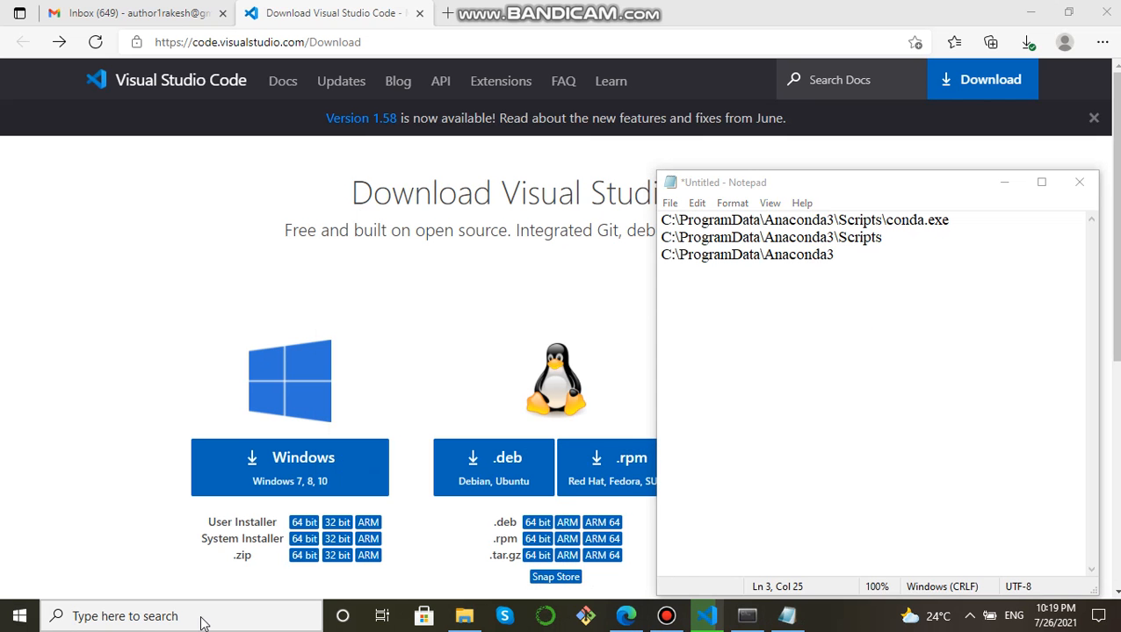
{"action": "left_click", "coordinate": [202, 622]}
{"action": "type", "text": "run"}
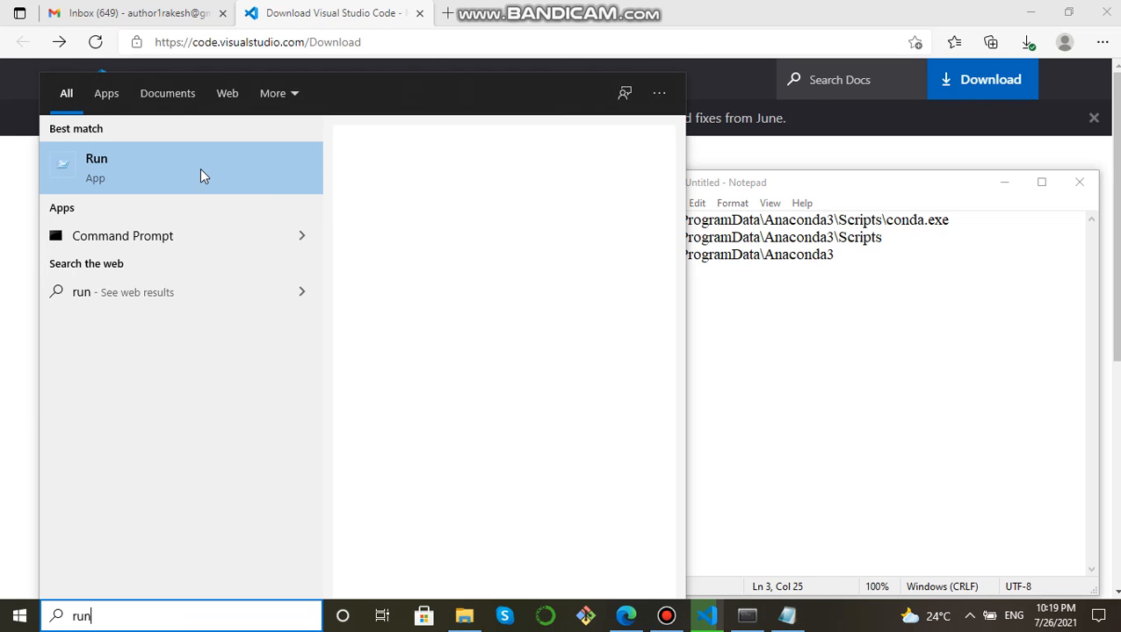
{"action": "left_click", "coordinate": [140, 175]}
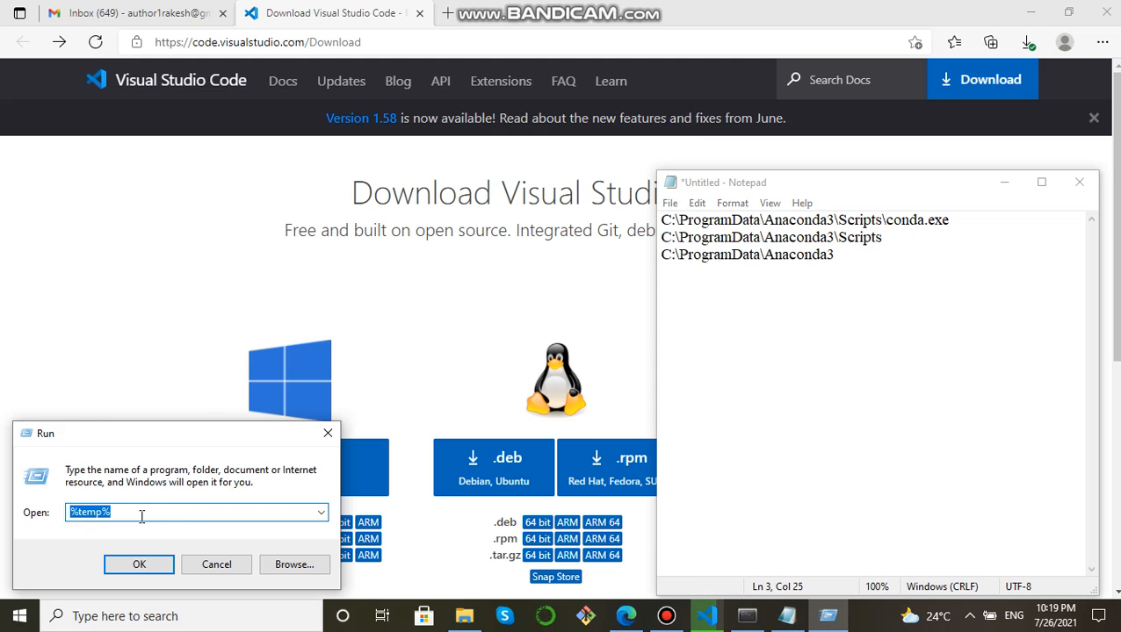
{"action": "type", "text": "sysdm.cpl"}
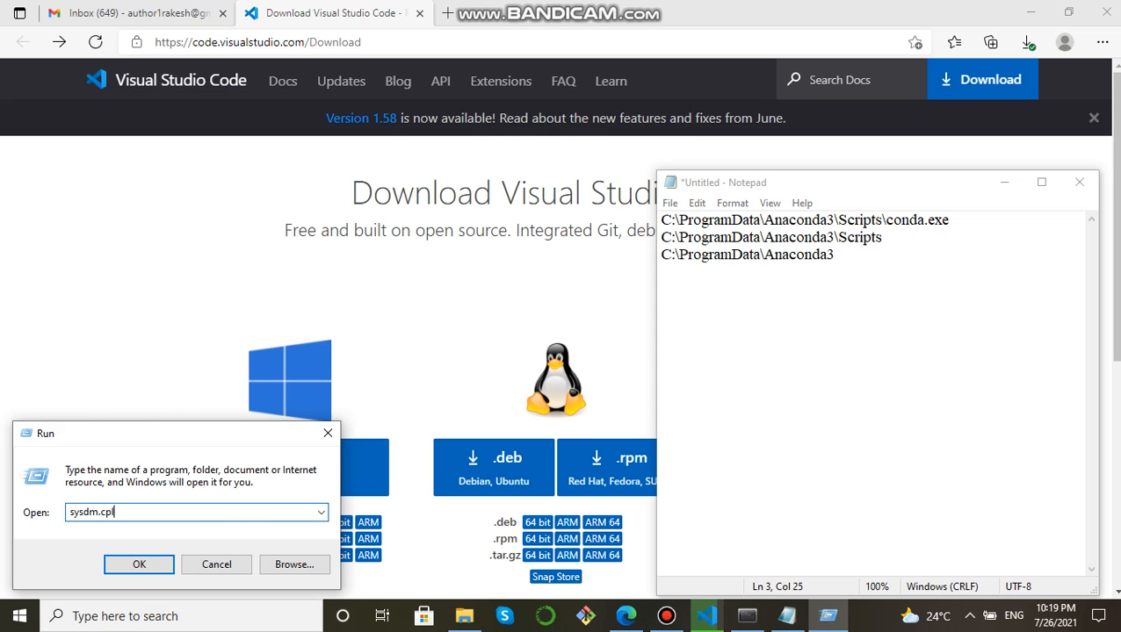
{"action": "left_click", "coordinate": [142, 570]}
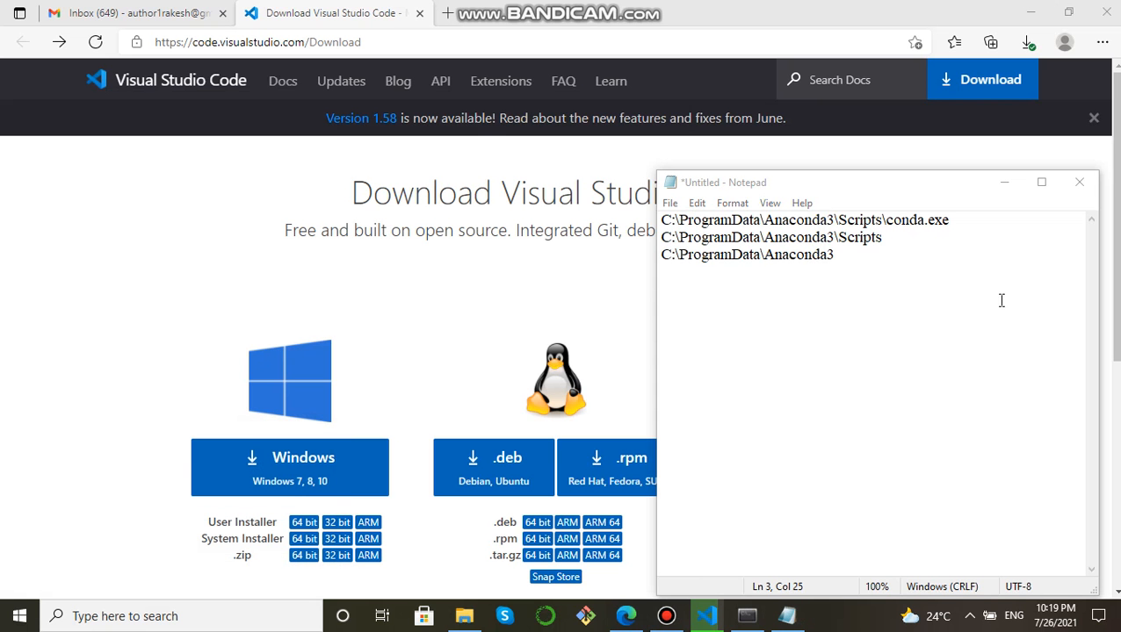
Add the note "Run-sysdm.cpl" in Notepad, one blank line below the three paths.
{"action": "left_click", "coordinate": [849, 263]}
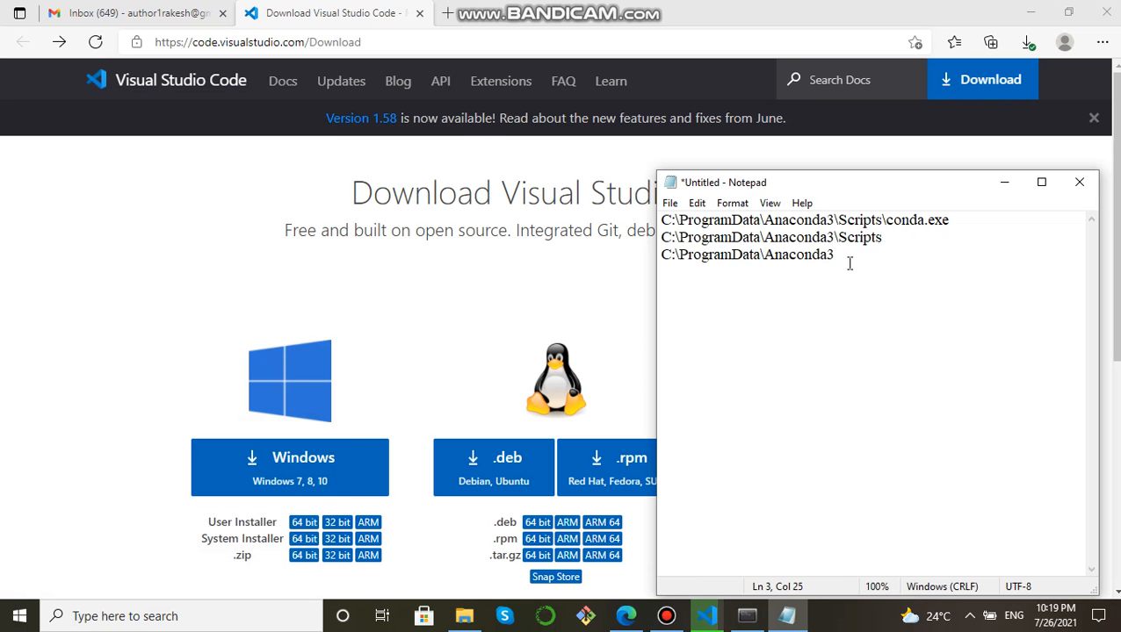
{"action": "key", "text": "Return"}
{"action": "key", "text": "Return"}
{"action": "type", "text": "Ru"}
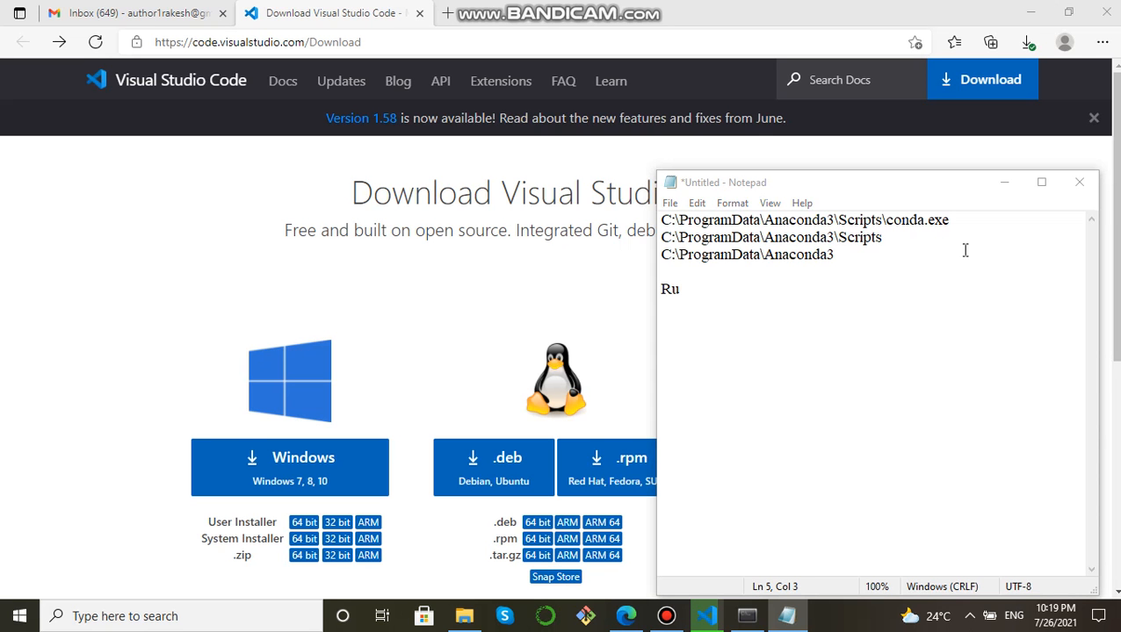
{"action": "left_click", "coordinate": [696, 289]}
{"action": "type", "text": "n"}
{"action": "key", "text": "alt+Tab"}
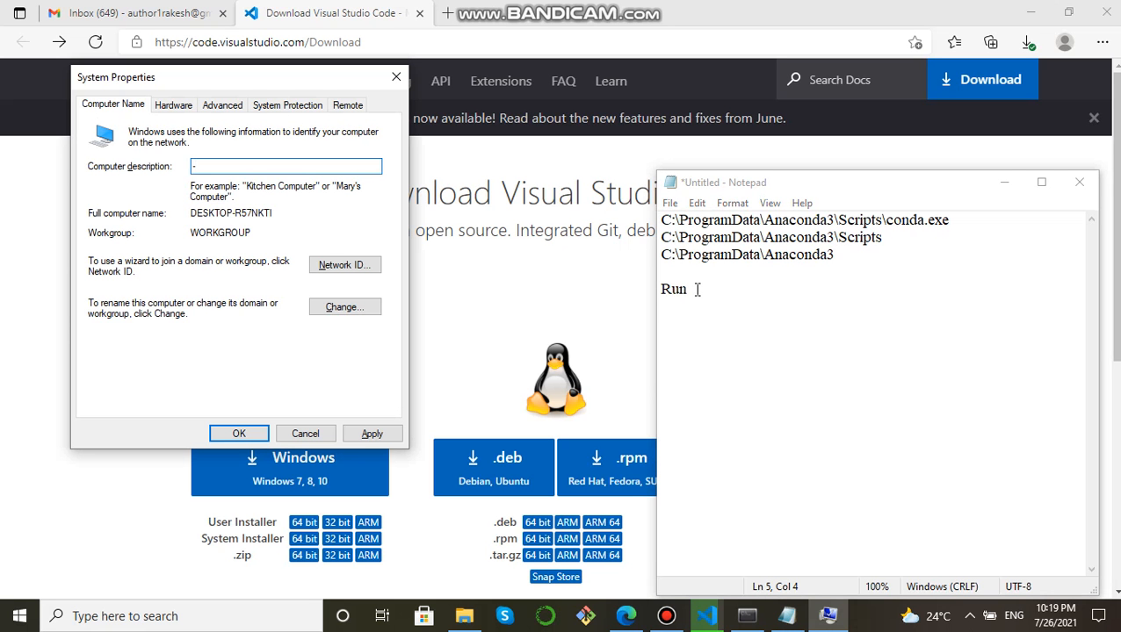
{"action": "left_click", "coordinate": [699, 293]}
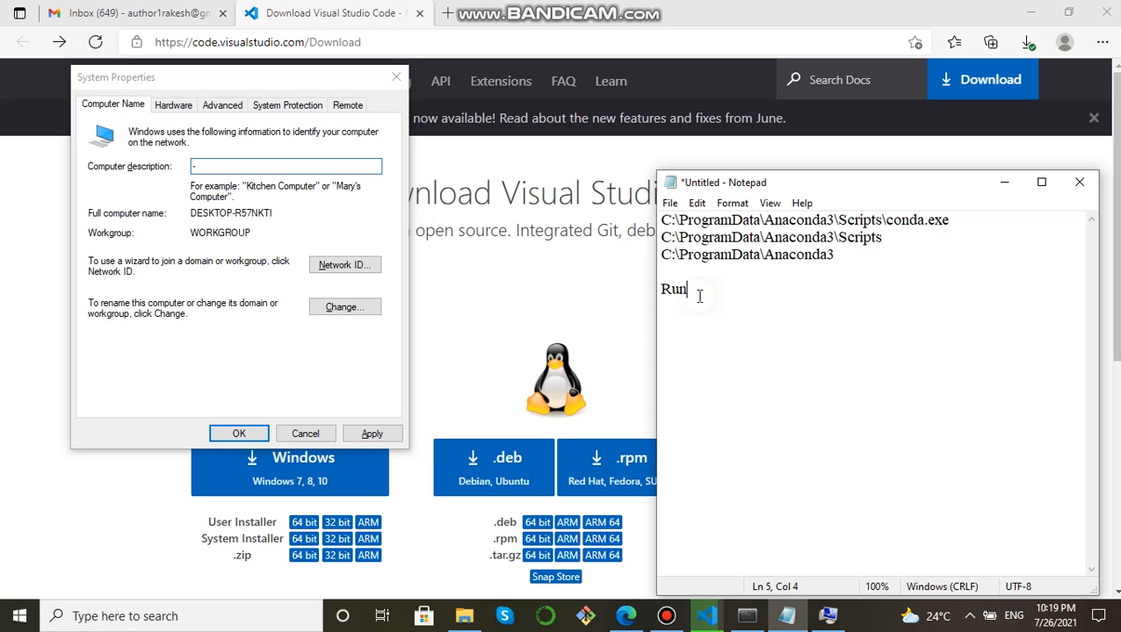
{"action": "type", "text": "-"}
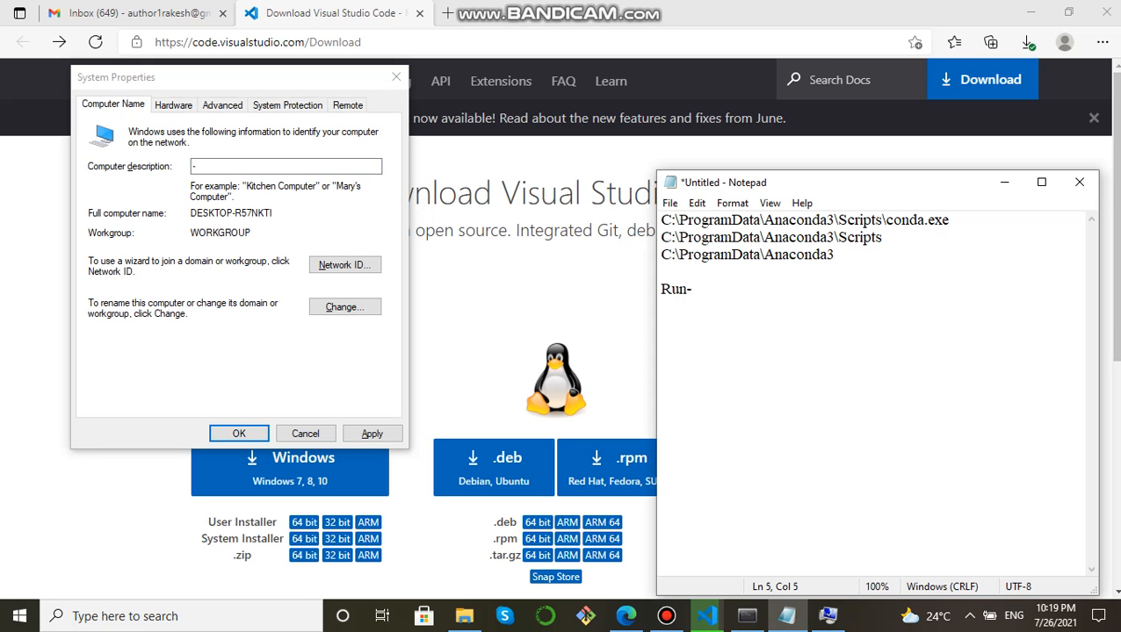
{"action": "type", "text": "sysdm.cpl"}
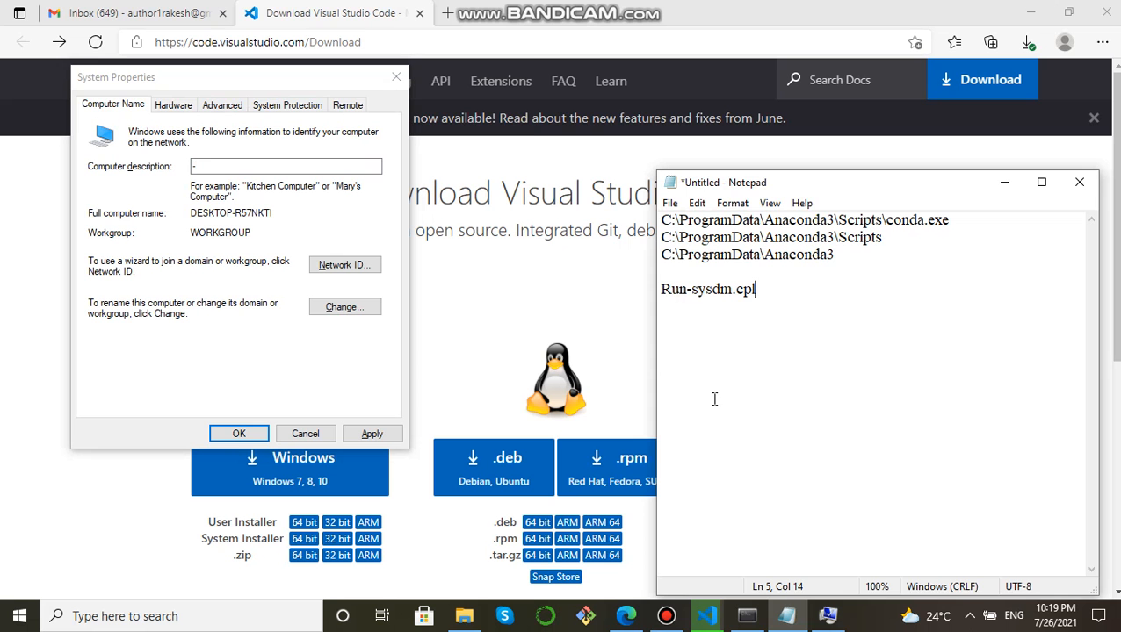
Open the Environment Variables from the advanced System Properties and open the system variable Path for editing.
{"action": "left_click", "coordinate": [666, 615]}
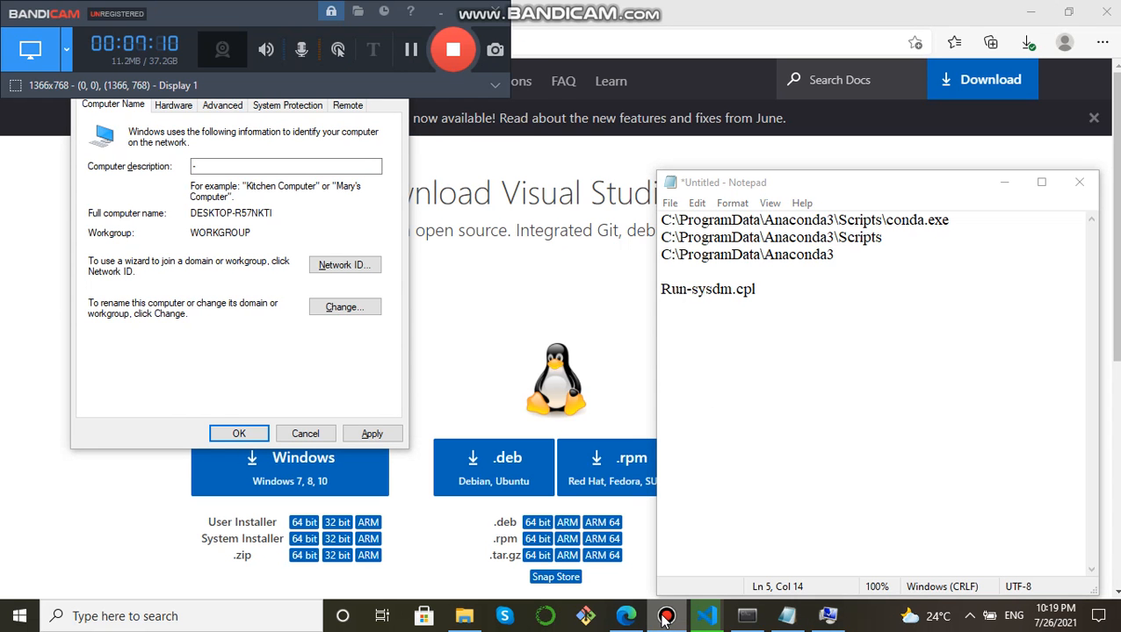
{"action": "left_click", "coordinate": [665, 616]}
{"action": "left_click", "coordinate": [223, 108]}
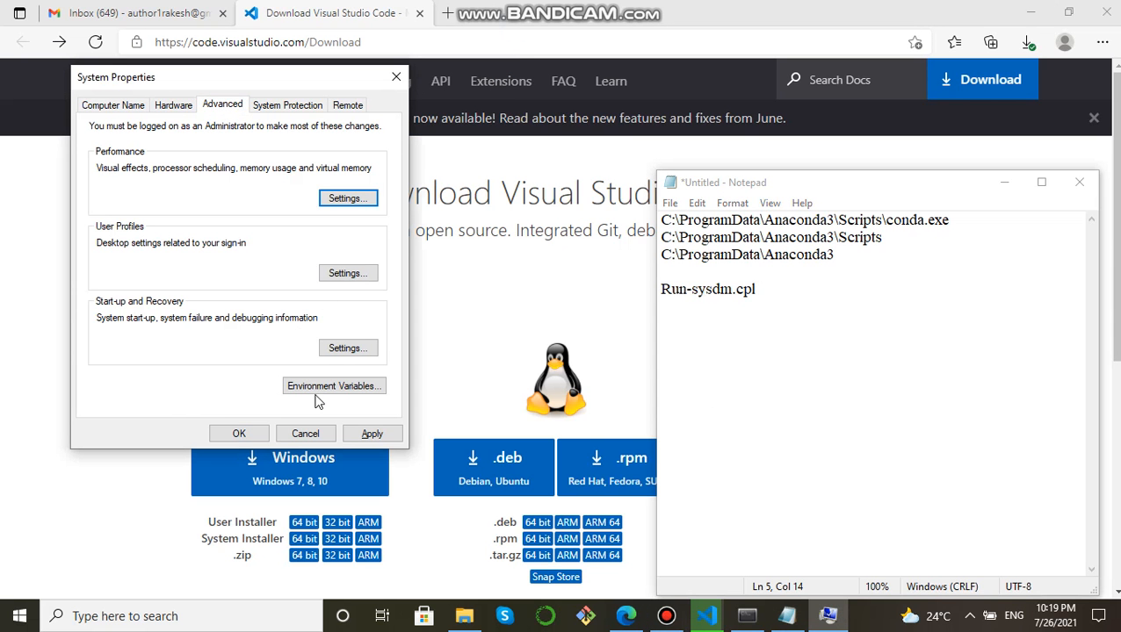
{"action": "left_click", "coordinate": [322, 387]}
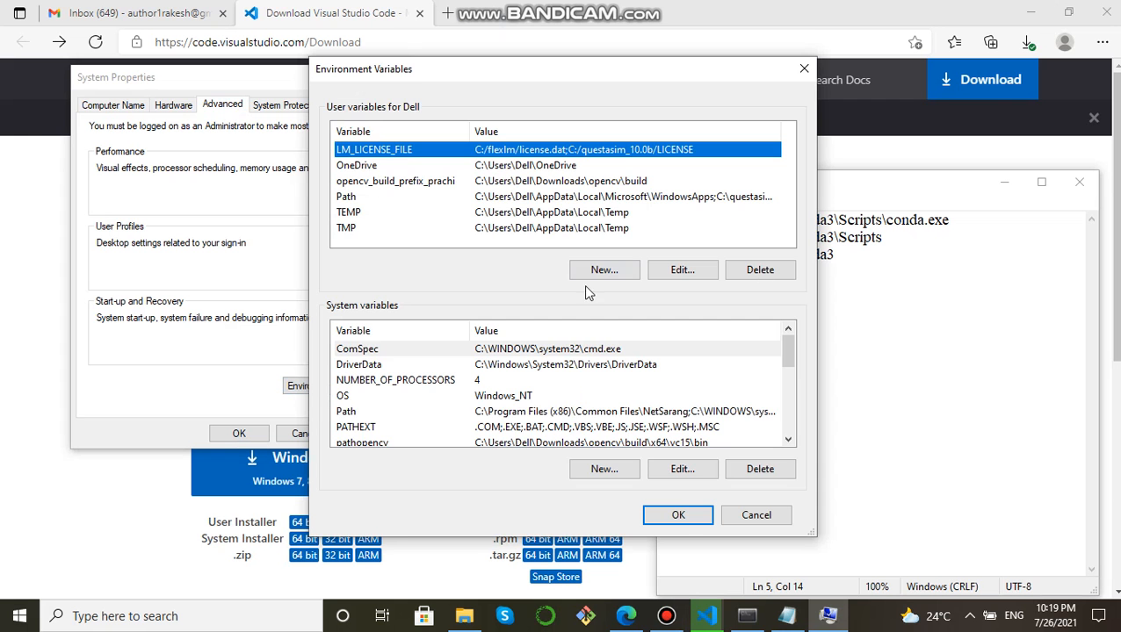
{"action": "left_click", "coordinate": [356, 411]}
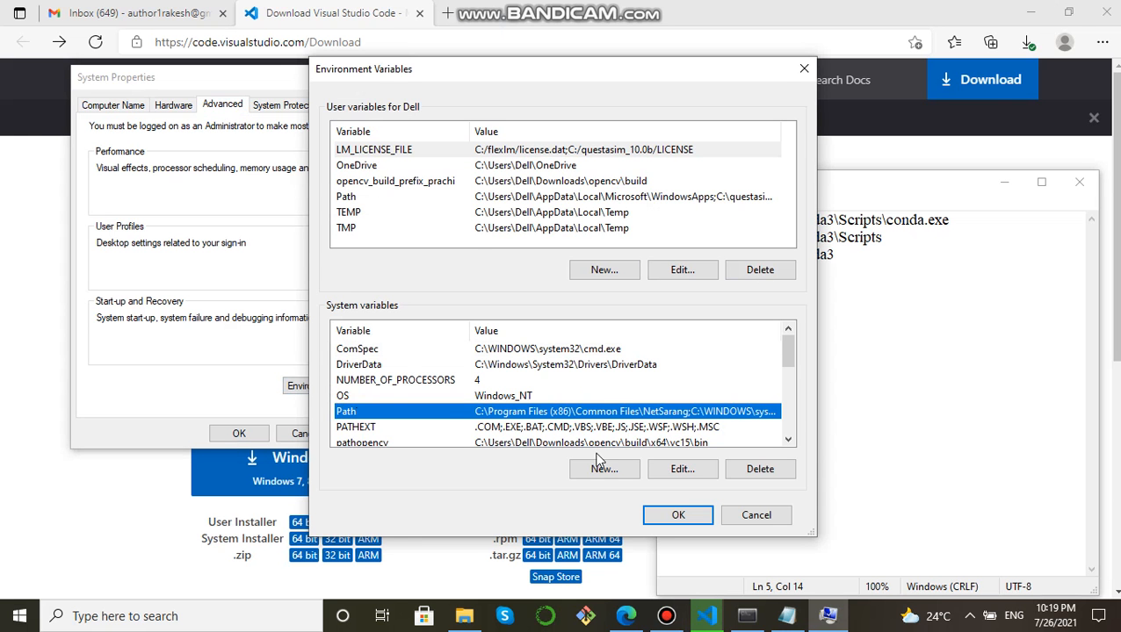
{"action": "left_click", "coordinate": [676, 472]}
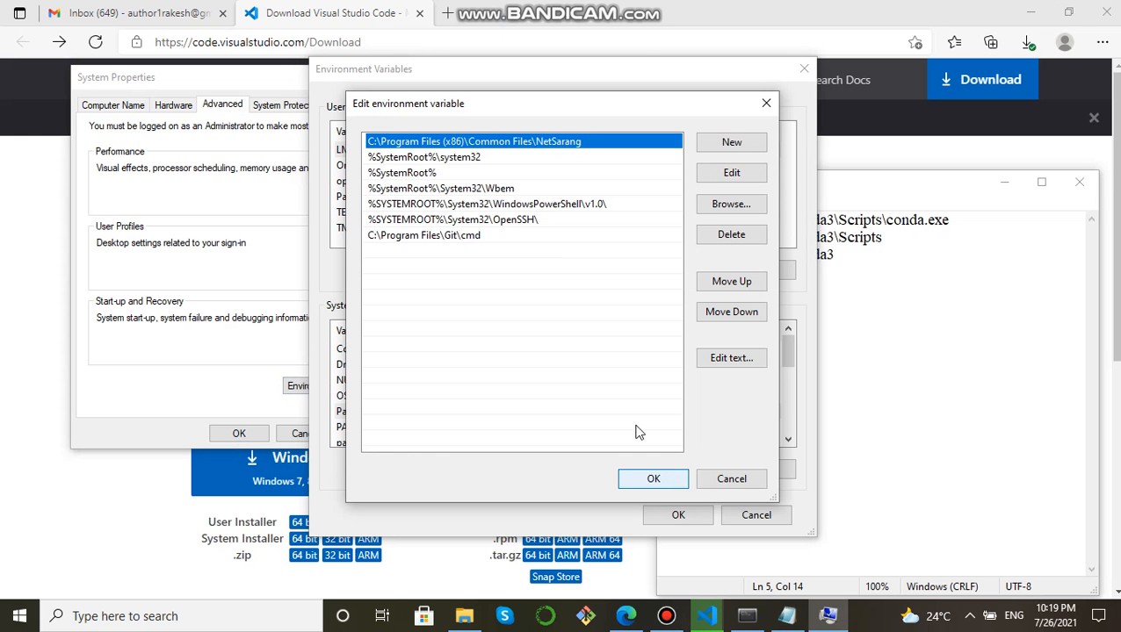
Move the Path editor clear of Notepad and add C:\ProgramData\Anaconda3\Scripts, copied from the second note line, as a new Path entry.
{"action": "left_click", "coordinate": [731, 144]}
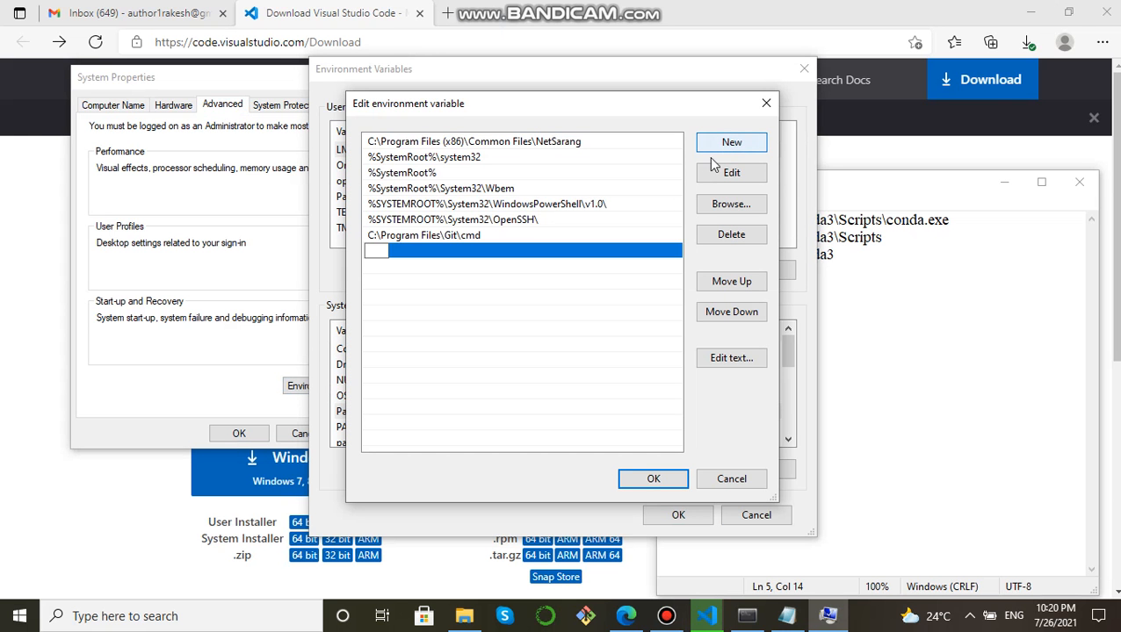
{"action": "left_click_drag", "start_coordinate": [729, 105], "coordinate": [566, 151]}
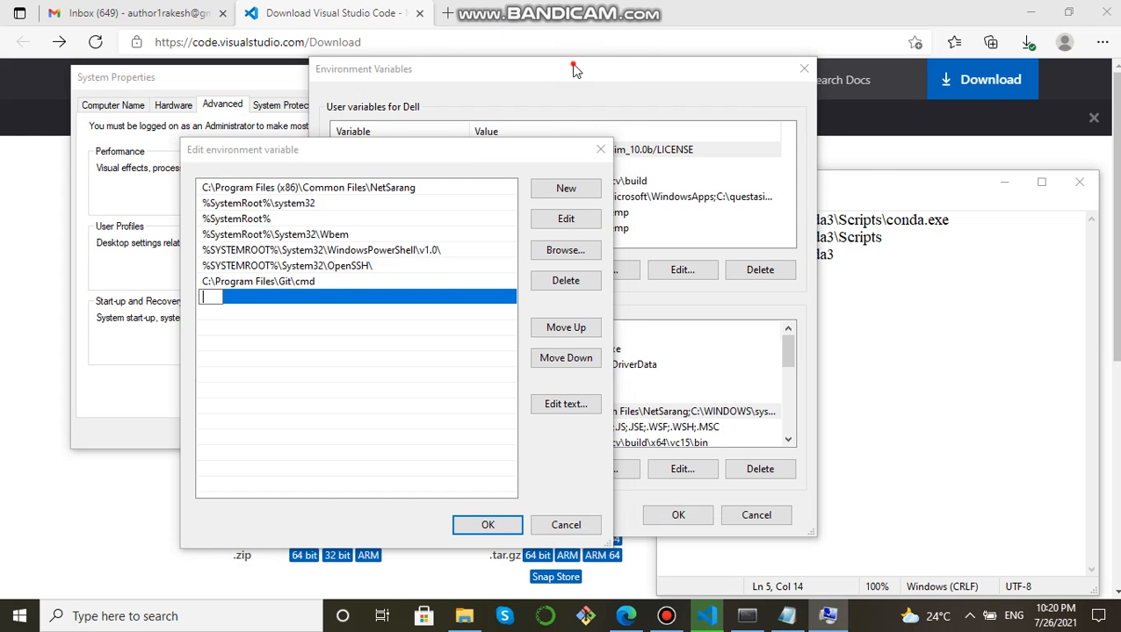
{"action": "left_click", "coordinate": [804, 270]}
{"action": "left_click", "coordinate": [885, 237]}
{"action": "left_click_drag", "start_coordinate": [866, 239], "coordinate": [647, 244]}
{"action": "key", "text": "ctrl+c"}
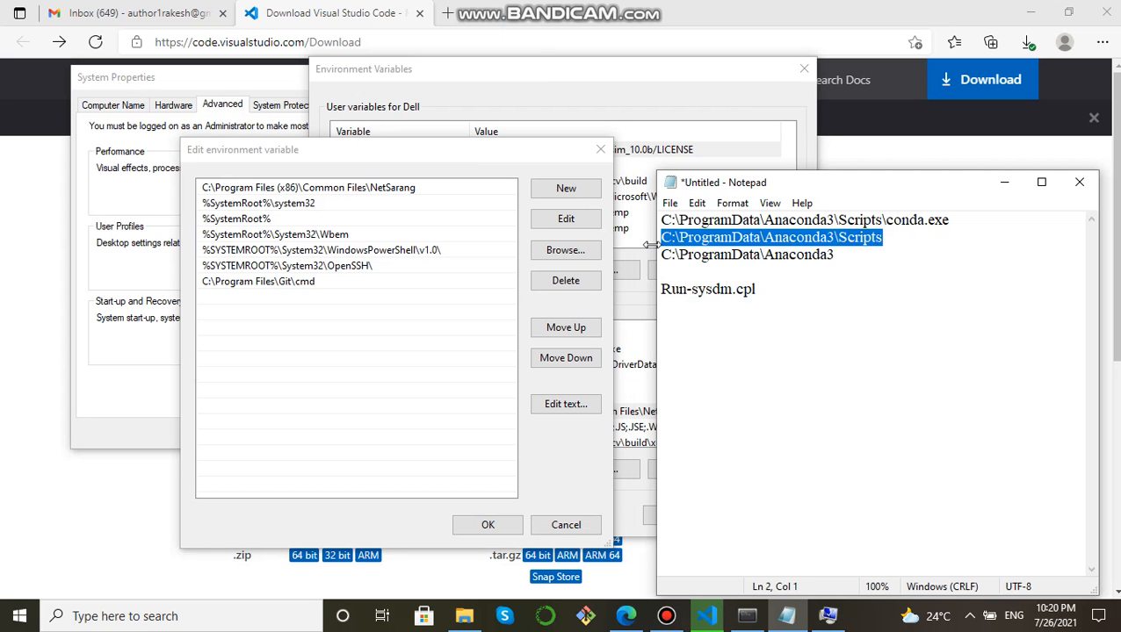
{"action": "left_click", "coordinate": [221, 302]}
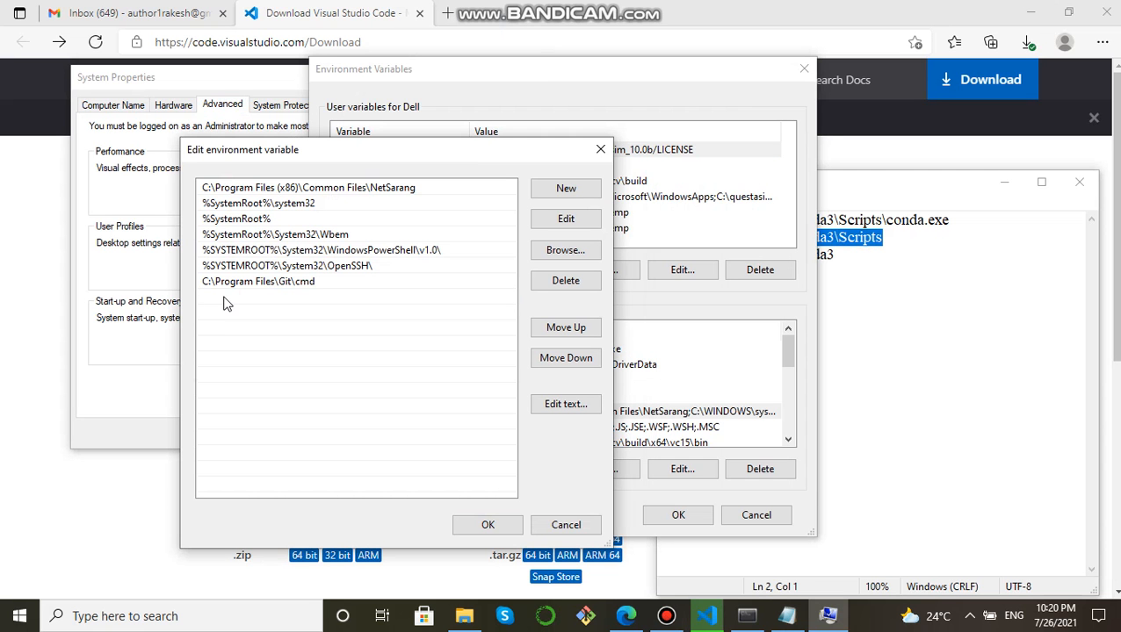
{"action": "left_click", "coordinate": [563, 192]}
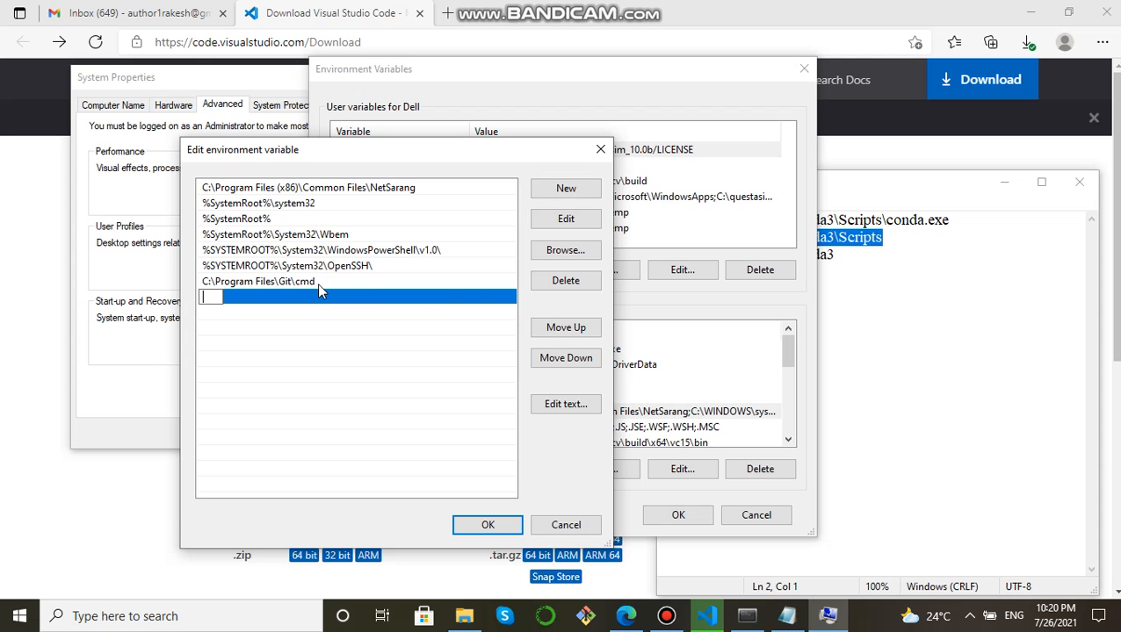
{"action": "key", "text": "ctrl+v"}
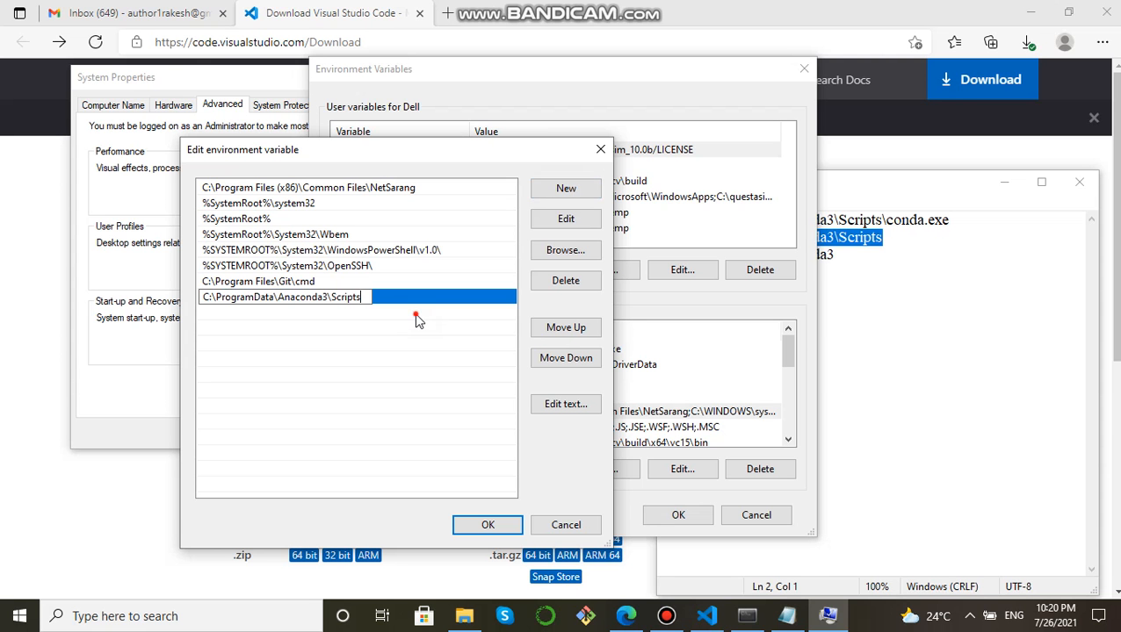
{"action": "left_click", "coordinate": [415, 318]}
Copy C:\ProgramData\Anaconda3 from Notepad, add it as another new Path entry, and accept the edited Path variable.
{"action": "left_click", "coordinate": [843, 255]}
{"action": "left_click_drag", "start_coordinate": [843, 255], "coordinate": [639, 265]}
{"action": "key", "text": "ctrl+c"}
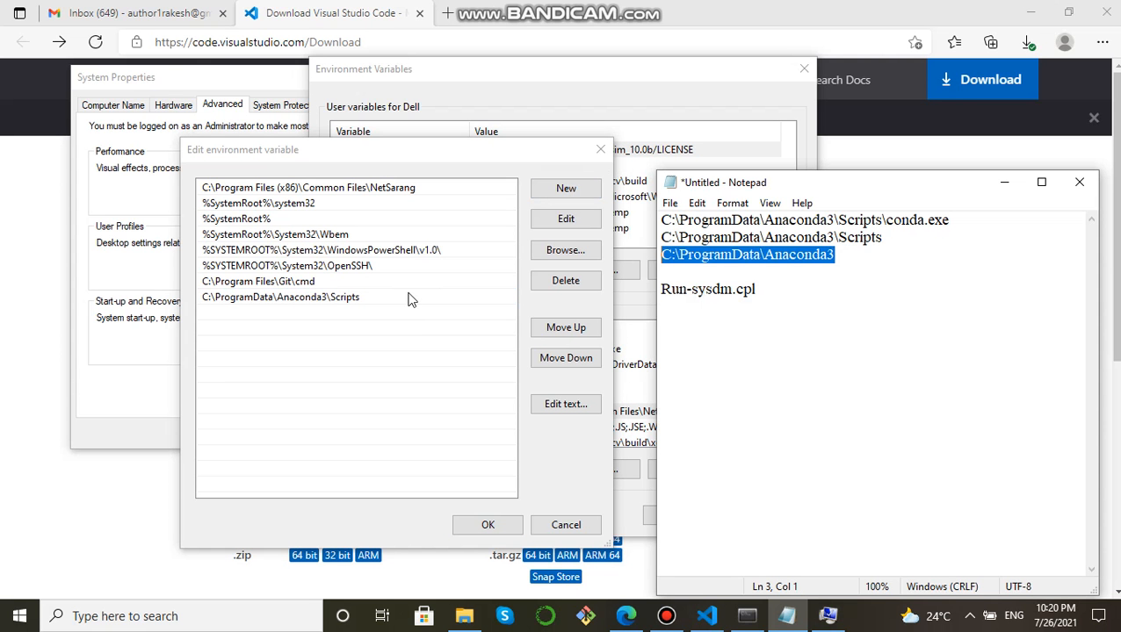
{"action": "left_click", "coordinate": [566, 187]}
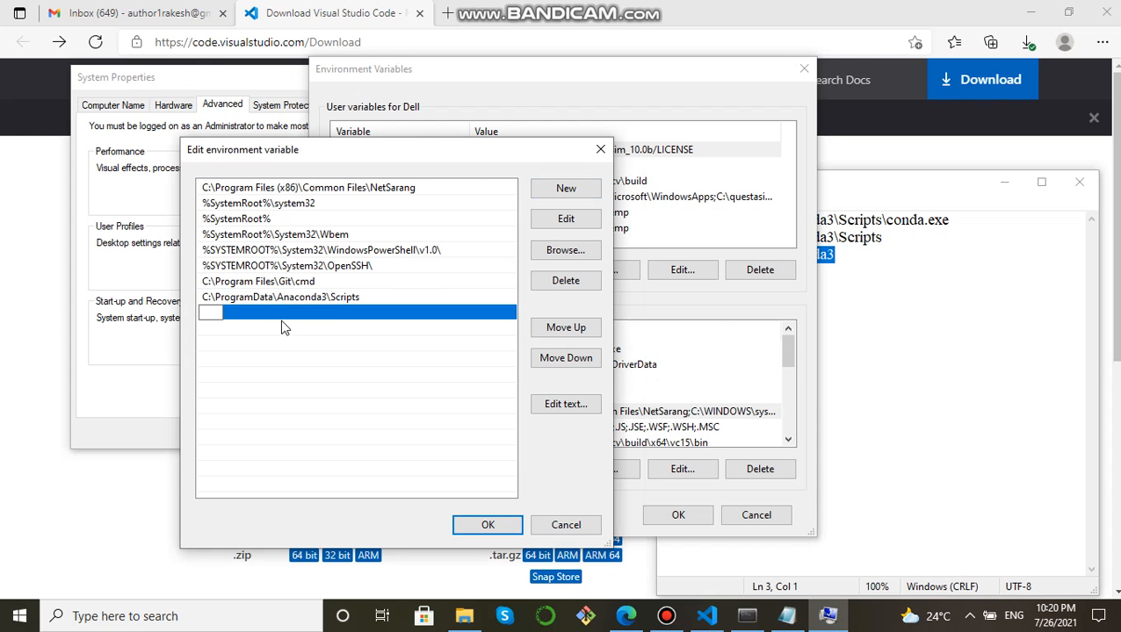
{"action": "key", "text": "ctrl+v"}
{"action": "left_click", "coordinate": [488, 524]}
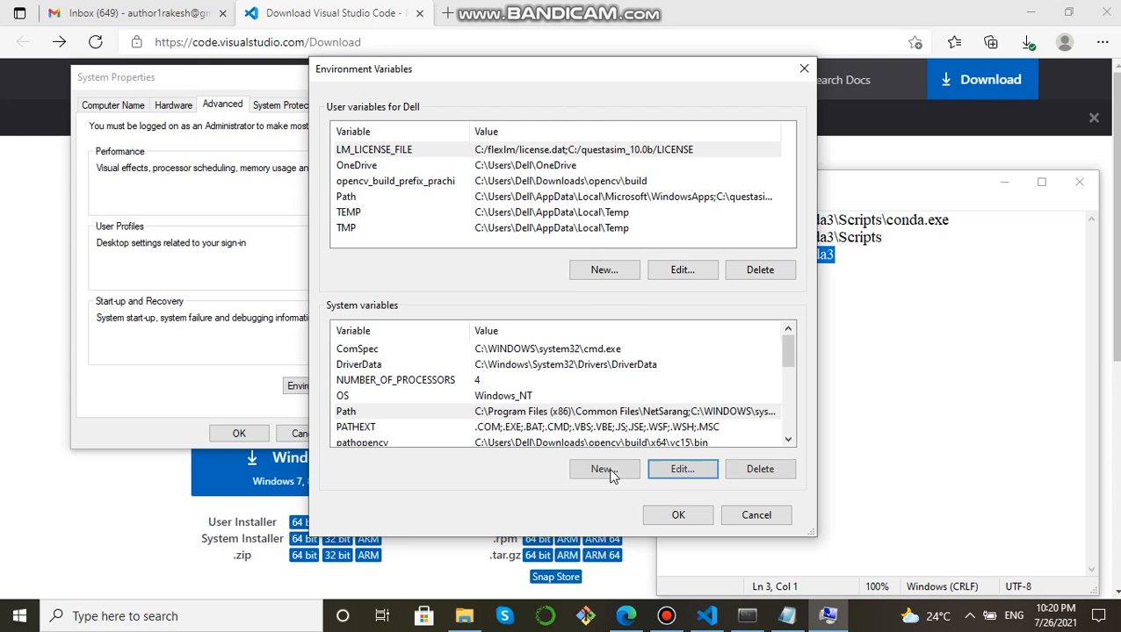
Accept the environment variable changes and finish the Visual Studio Code setup with Launch Visual Studio Code enabled.
{"action": "left_click", "coordinate": [668, 515]}
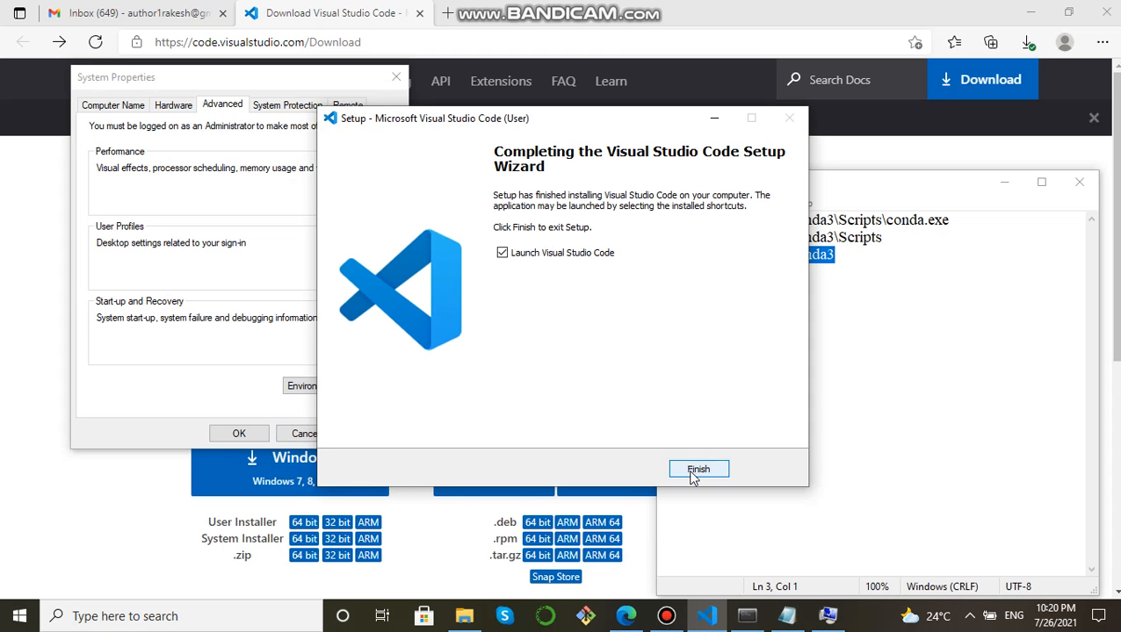
{"action": "left_click", "coordinate": [658, 616]}
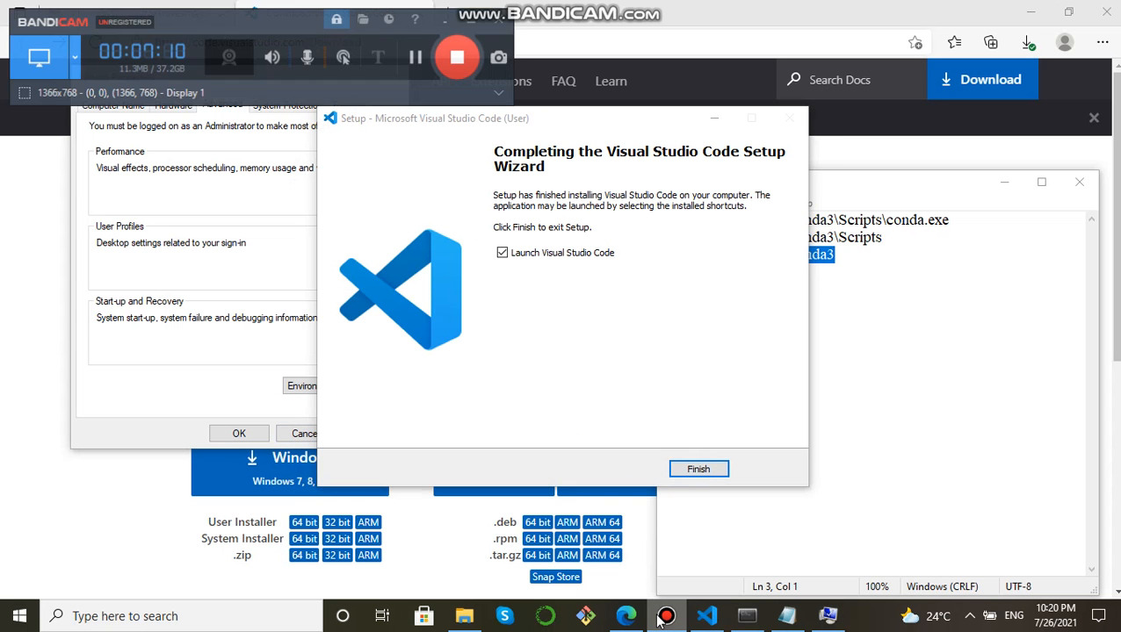
{"action": "left_click", "coordinate": [660, 619]}
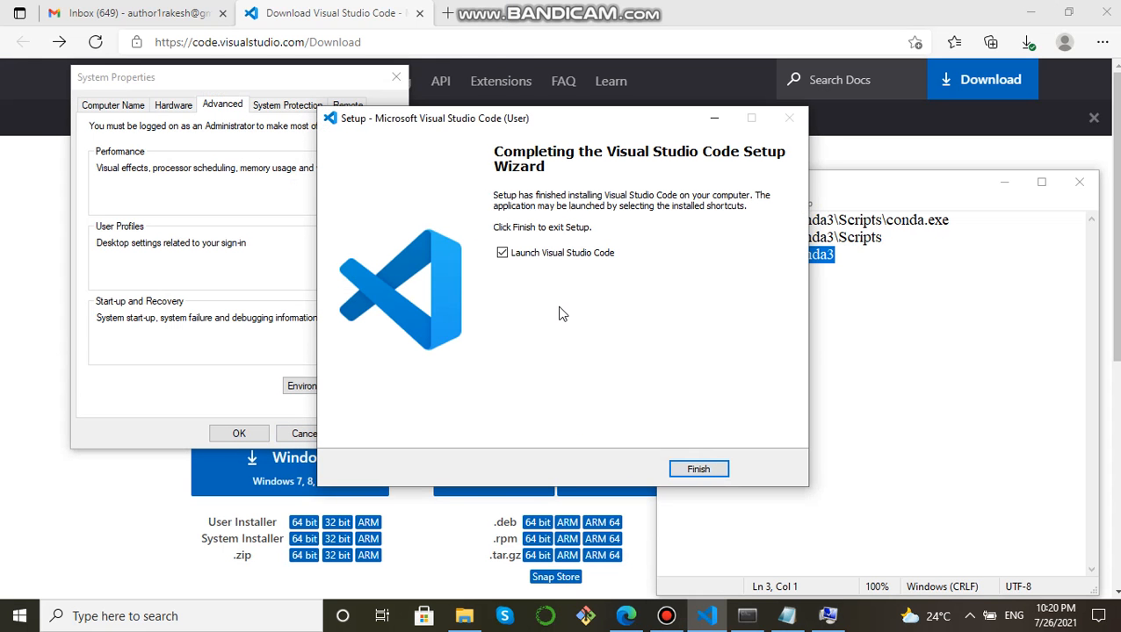
{"action": "left_click", "coordinate": [698, 470]}
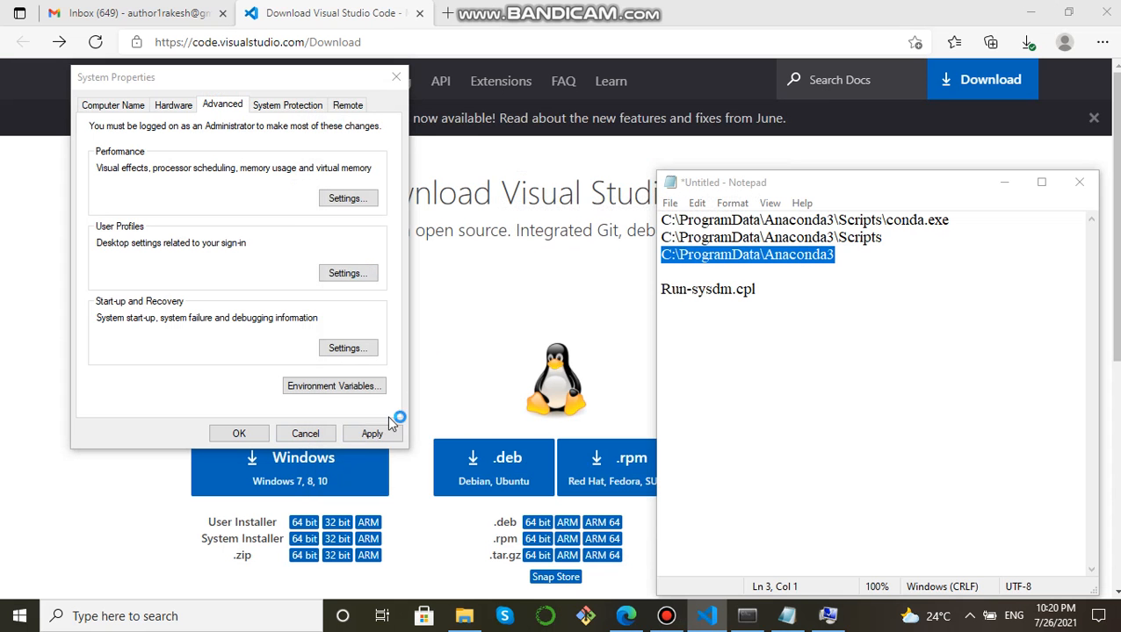
Apply the changes in System Properties and close it.
{"action": "left_click", "coordinate": [372, 434]}
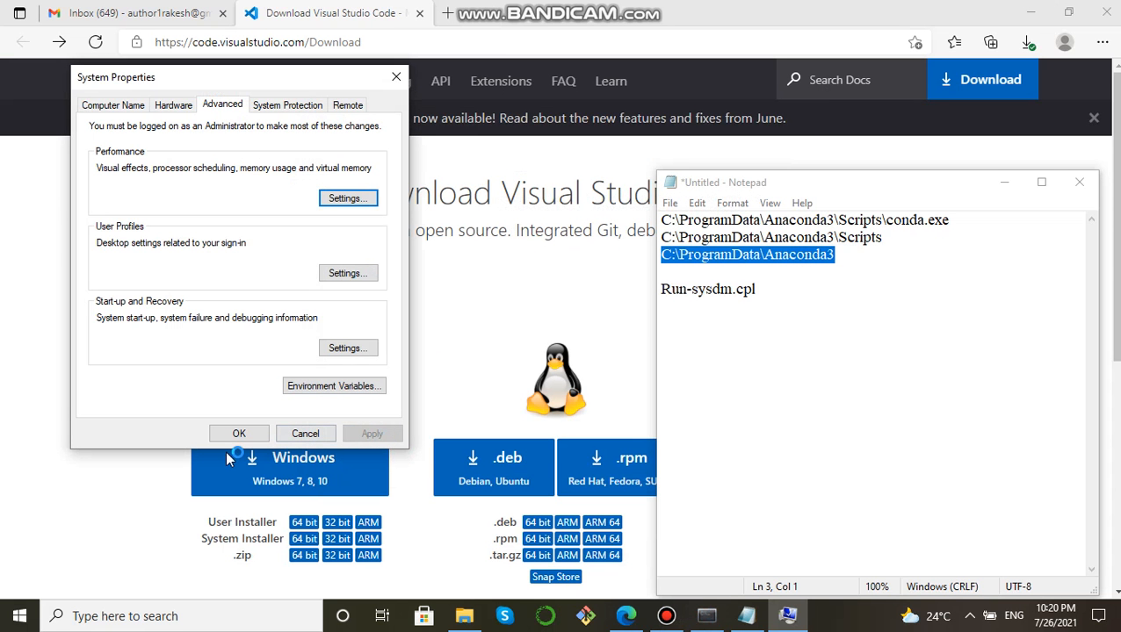
{"action": "left_click", "coordinate": [236, 437]}
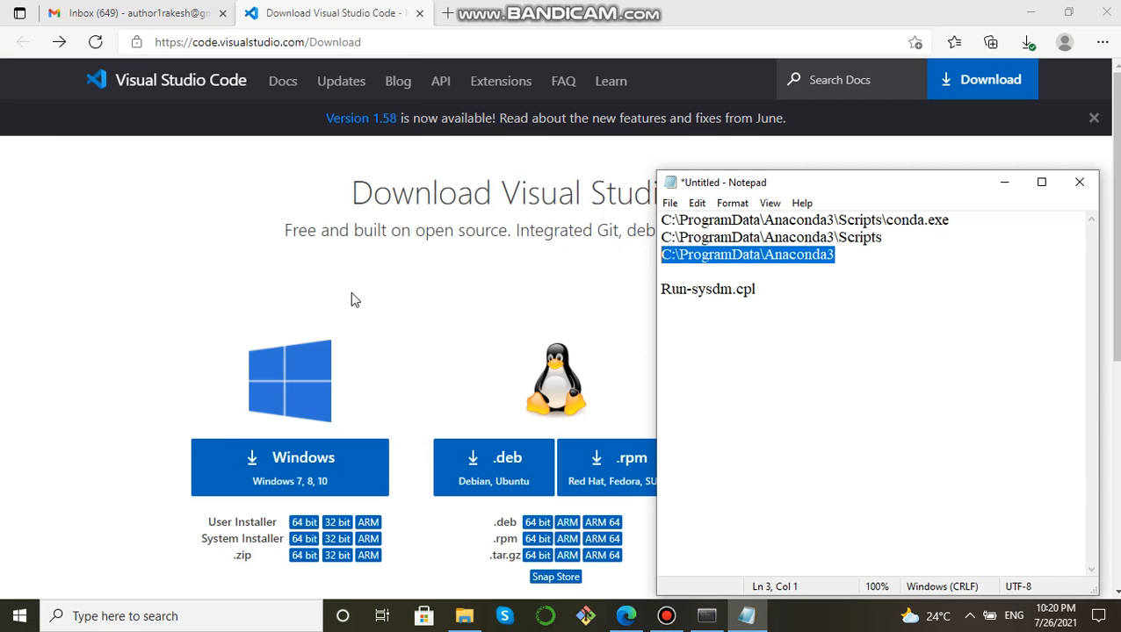
{"action": "left_click", "coordinate": [857, 283]}
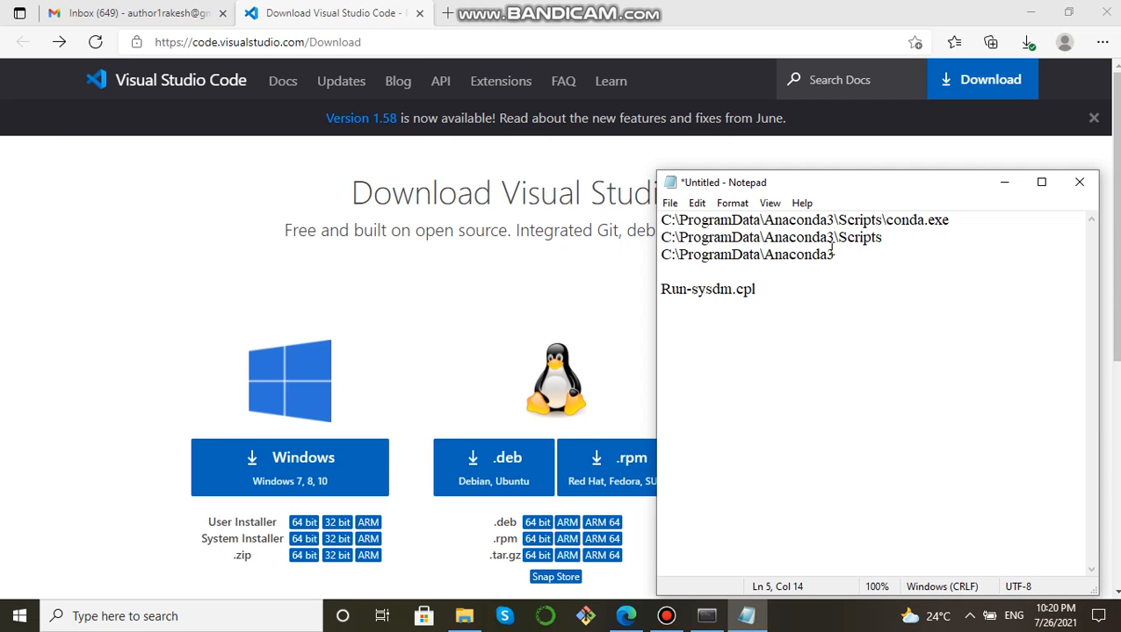
{"action": "left_click_drag", "start_coordinate": [835, 255], "coordinate": [820, 255]}
{"action": "left_click", "coordinate": [663, 237], "text": "shift"}
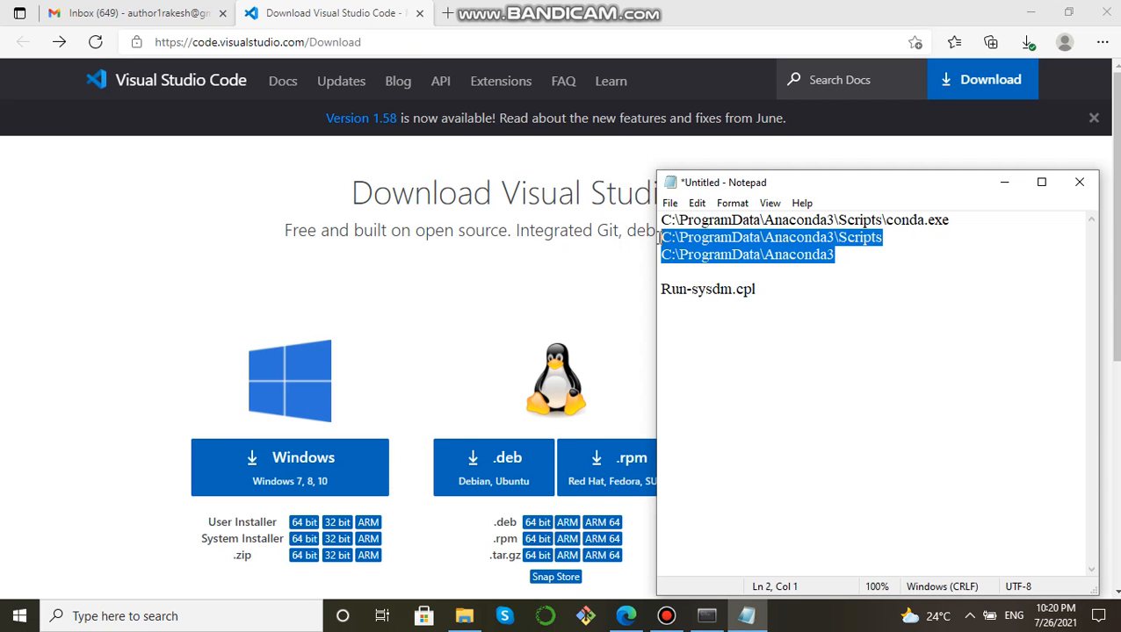
{"action": "left_click_drag", "start_coordinate": [846, 255], "coordinate": [659, 243]}
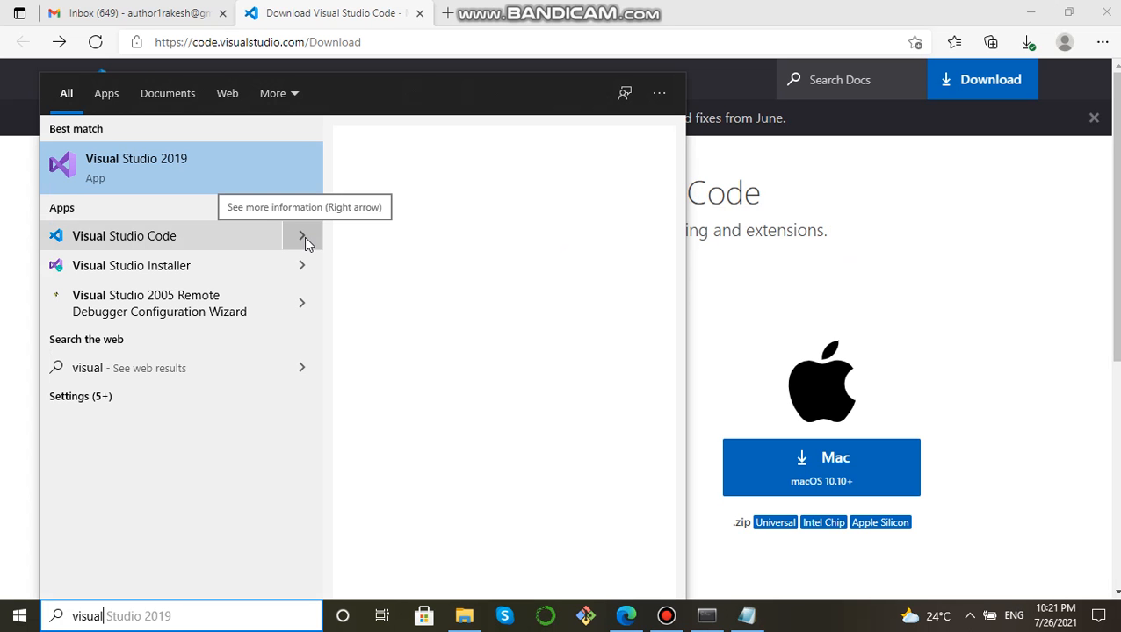
Launch Visual Studio Code from the Windows search results for "visual".
{"action": "key", "text": "Down"}
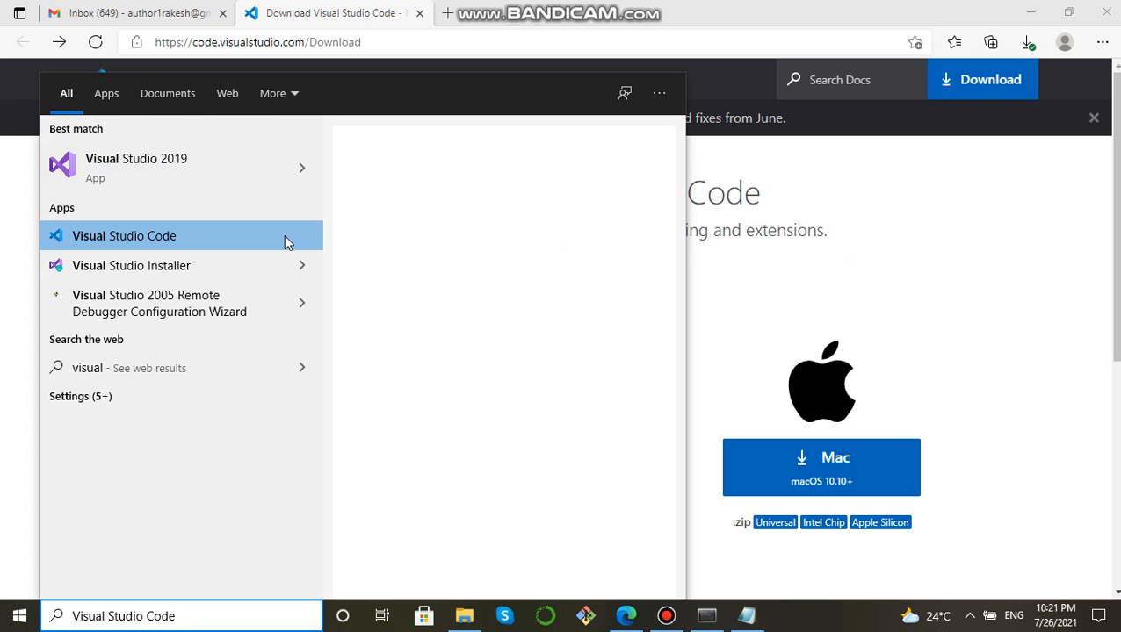
{"action": "left_click", "coordinate": [157, 239]}
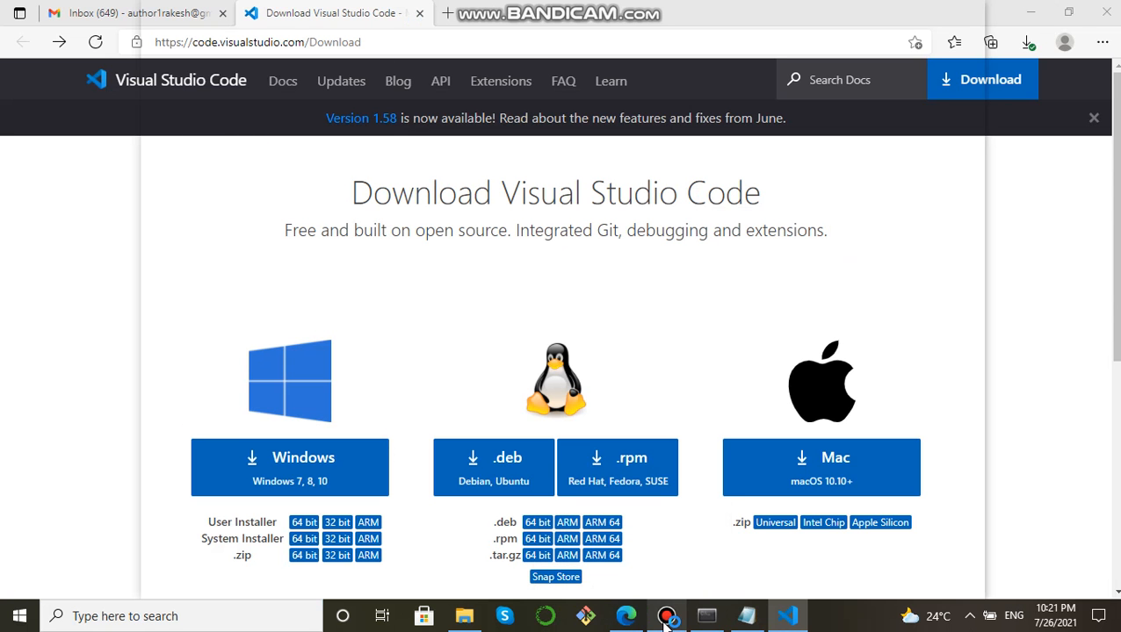
{"action": "left_click", "coordinate": [666, 618]}
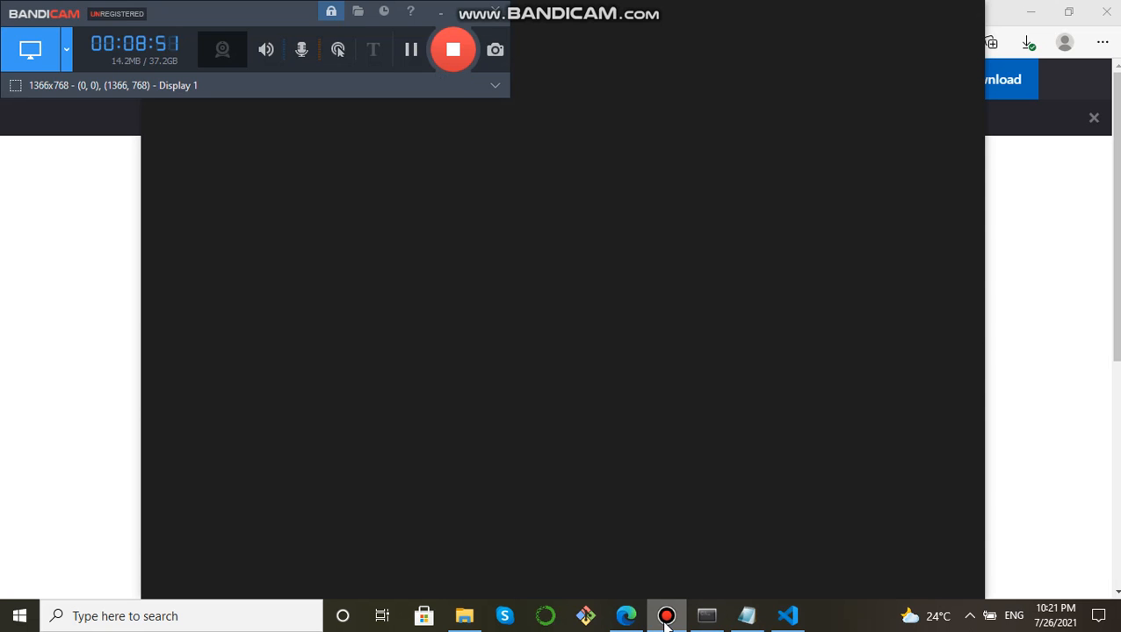
{"action": "left_click", "coordinate": [665, 624]}
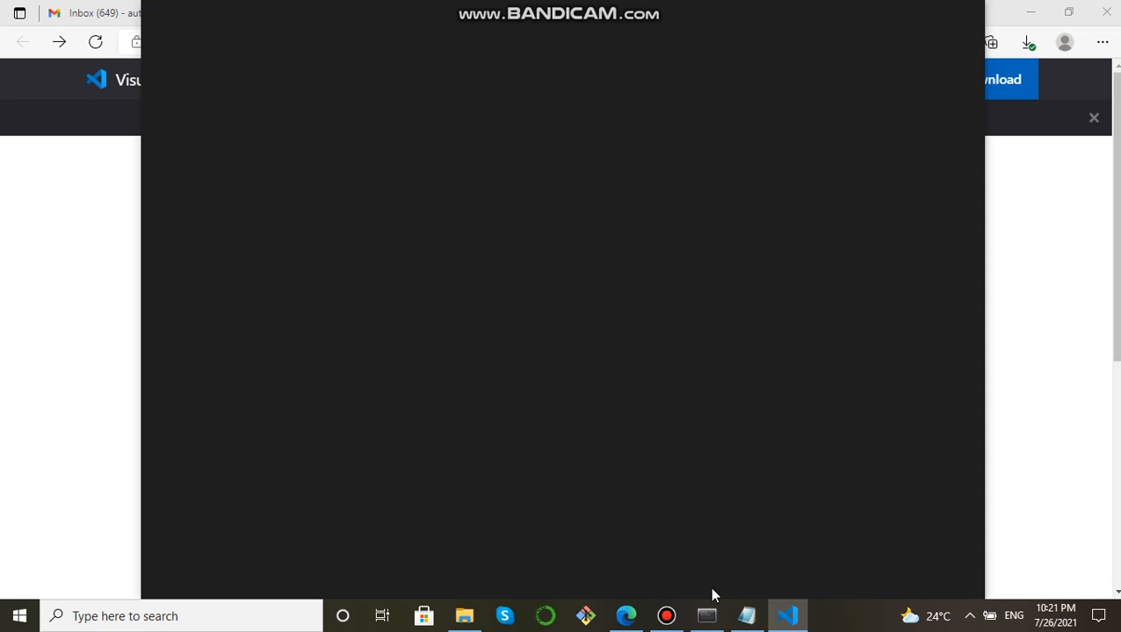
Try to bring up the Visual Studio Code window and dismiss the second-instance warning.
{"action": "left_click", "coordinate": [789, 618]}
{"action": "left_click", "coordinate": [789, 618]}
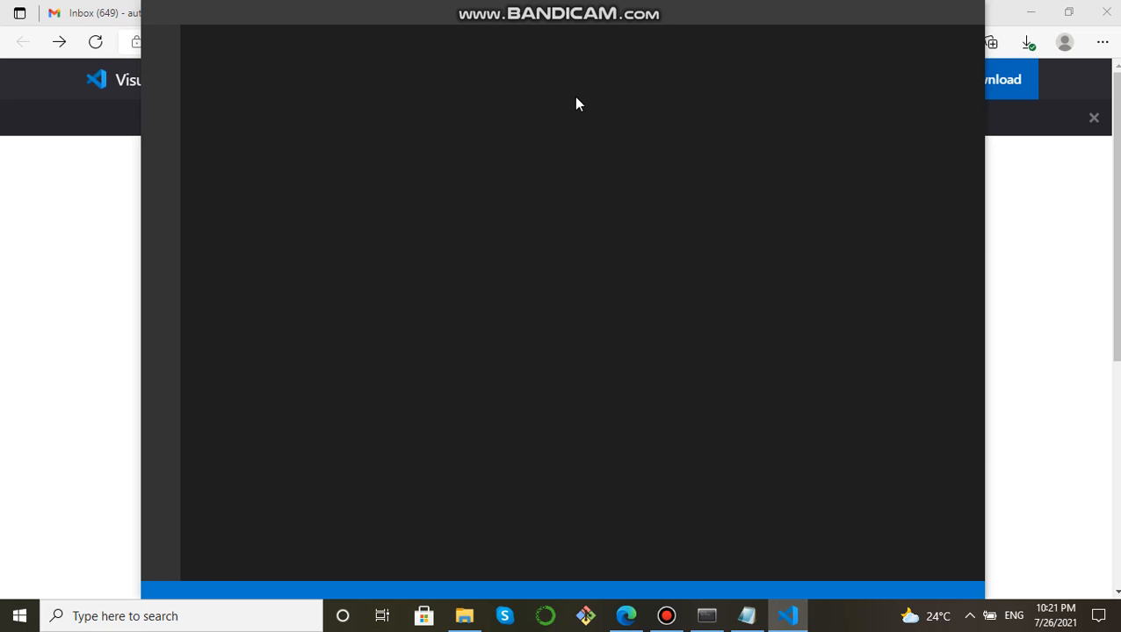
{"action": "left_click", "coordinate": [784, 619]}
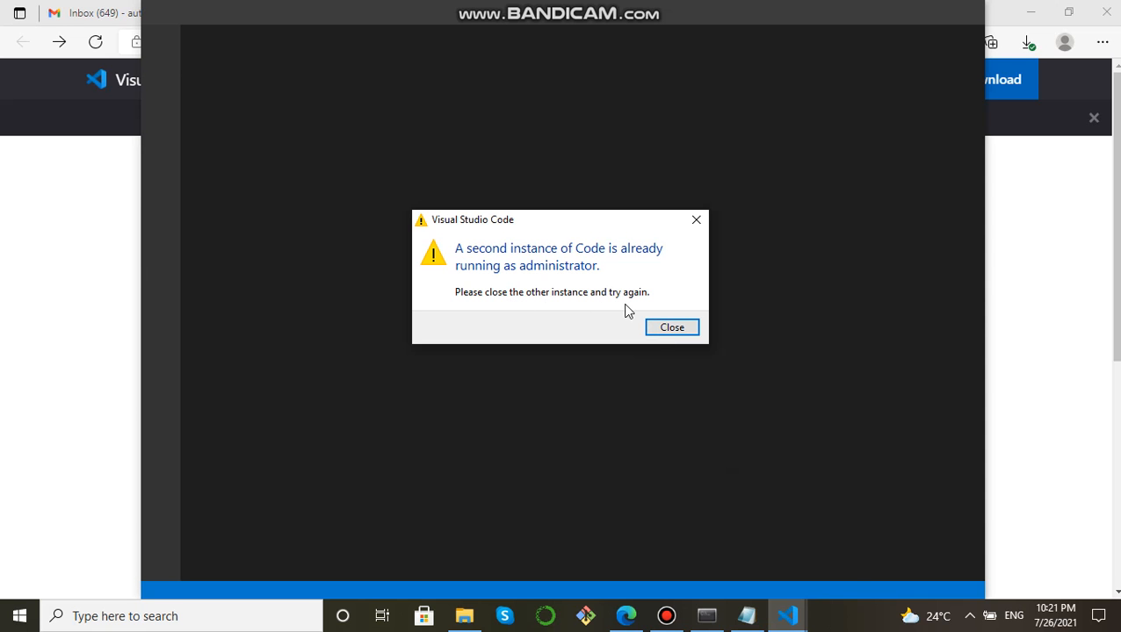
{"action": "left_click", "coordinate": [658, 327]}
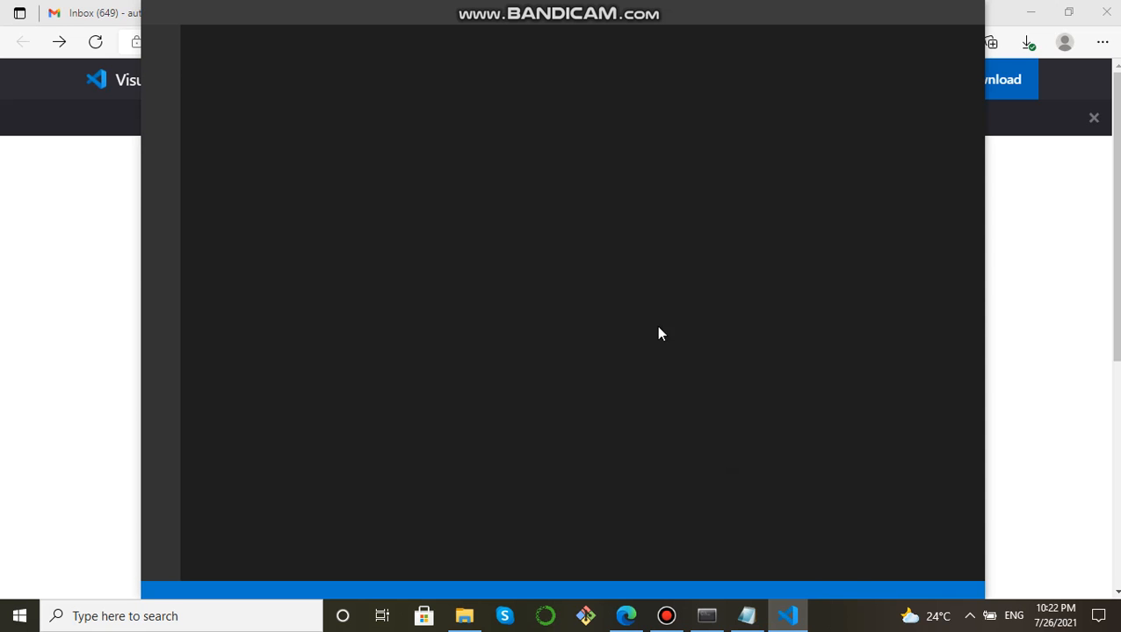
{"action": "left_click", "coordinate": [781, 621]}
{"action": "mouse_move", "coordinate": [781, 617]}
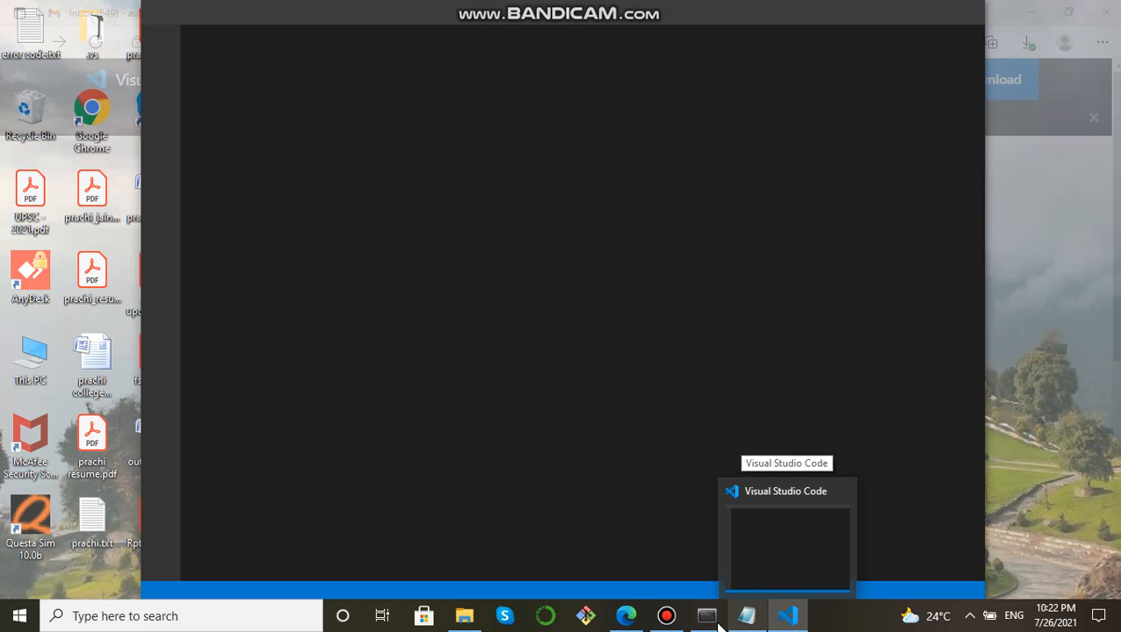
Switch to the Anaconda Prompt window and close it.
{"action": "mouse_move", "coordinate": [718, 625]}
{"action": "left_click", "coordinate": [696, 555]}
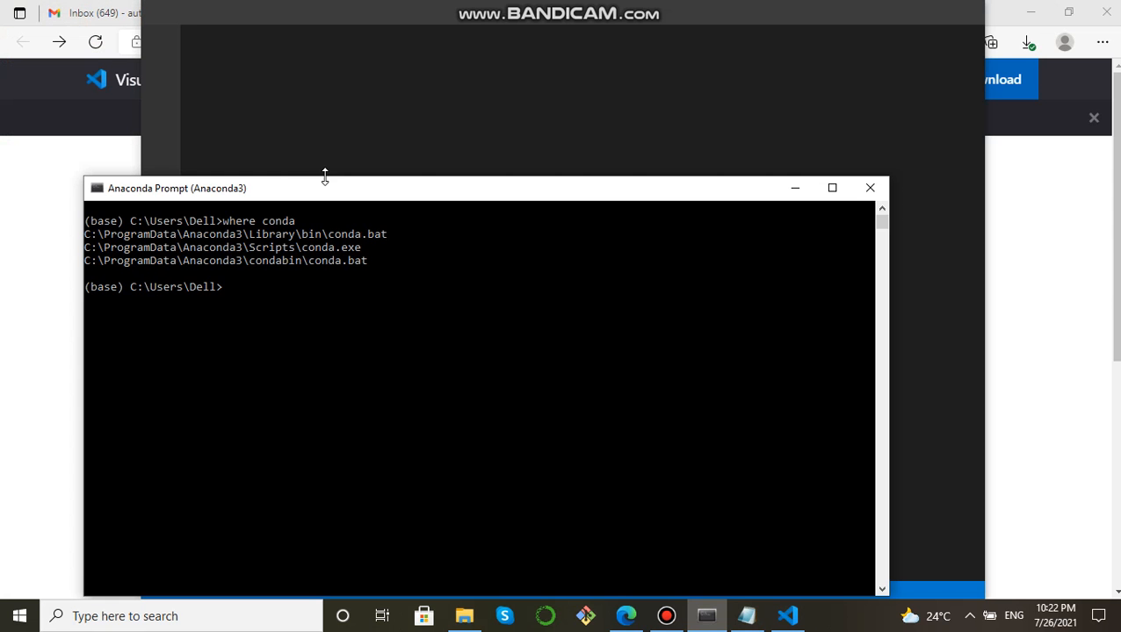
{"action": "left_click", "coordinate": [870, 188]}
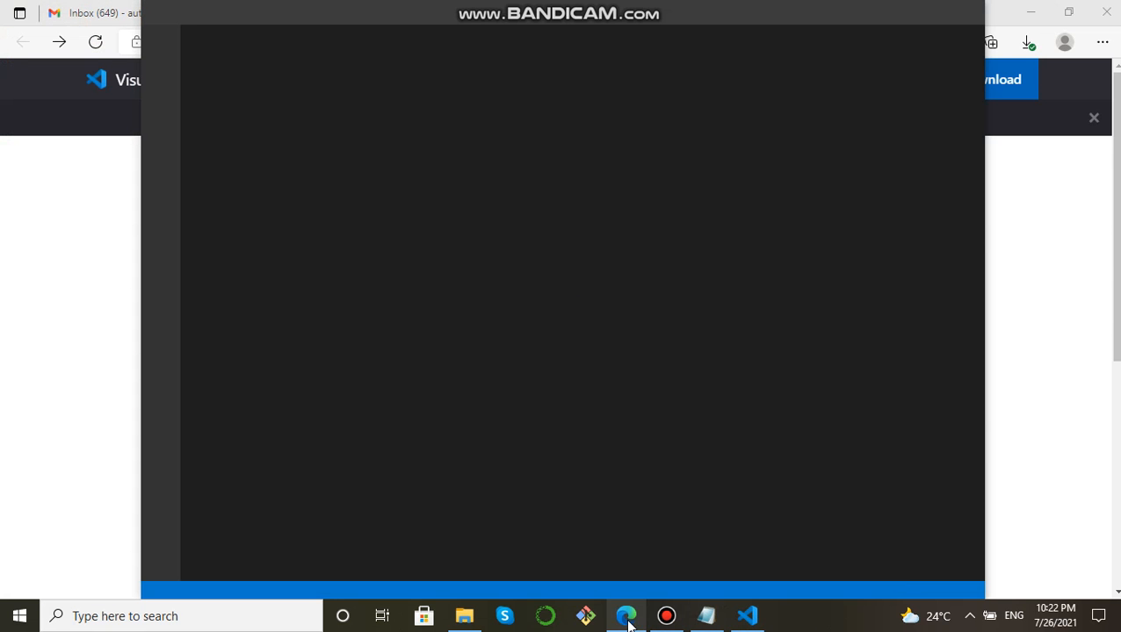
Move the blank Visual Studio Code window down the screen and choose to reopen it as not responding.
{"action": "mouse_move", "coordinate": [628, 622]}
{"action": "left_click", "coordinate": [745, 622]}
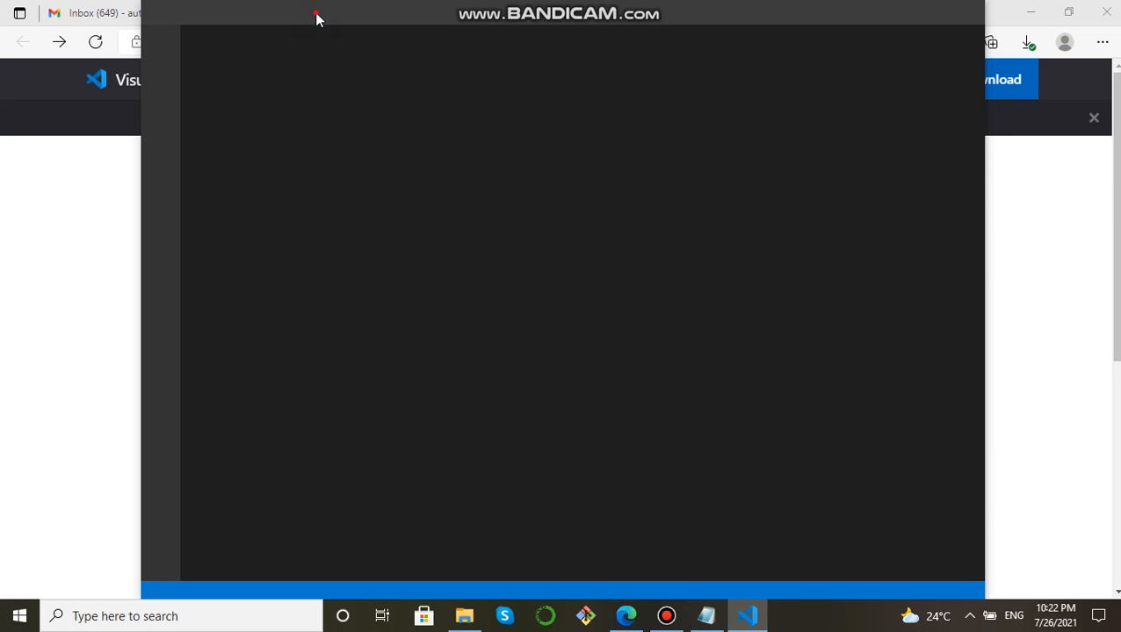
{"action": "left_click_drag", "start_coordinate": [317, 18], "coordinate": [297, 73]}
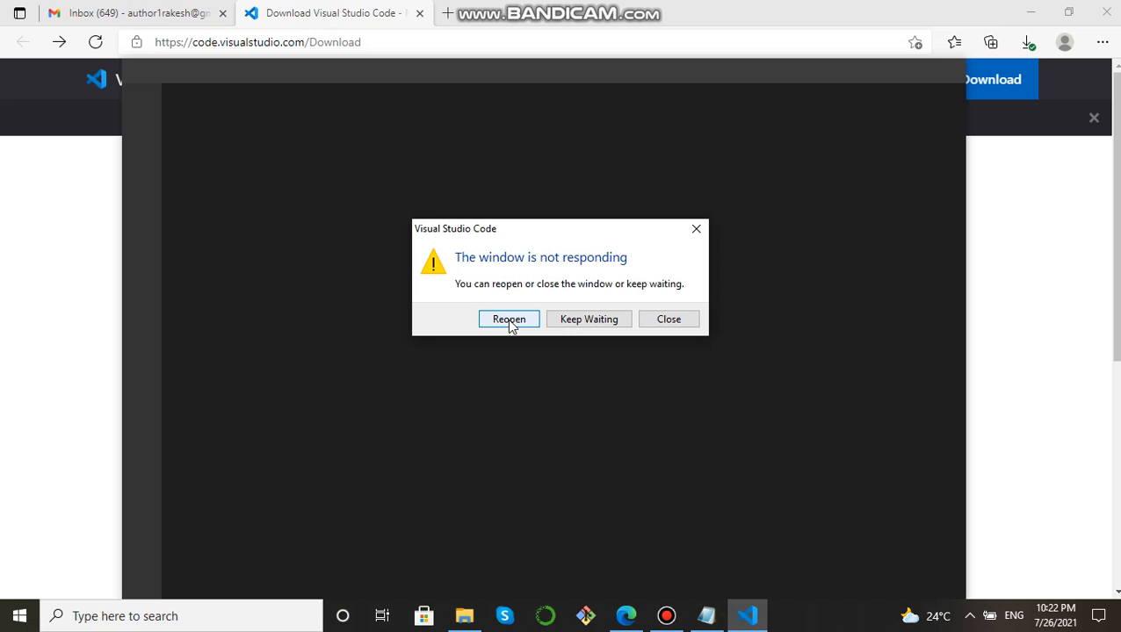
{"action": "left_click", "coordinate": [509, 319]}
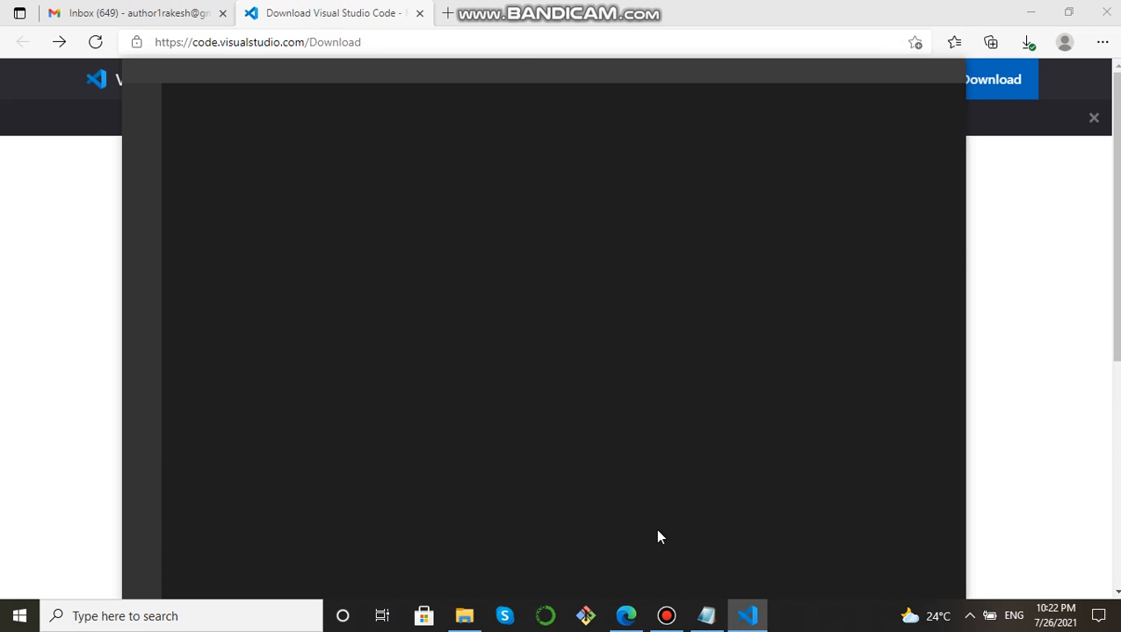
{"action": "left_click", "coordinate": [667, 617]}
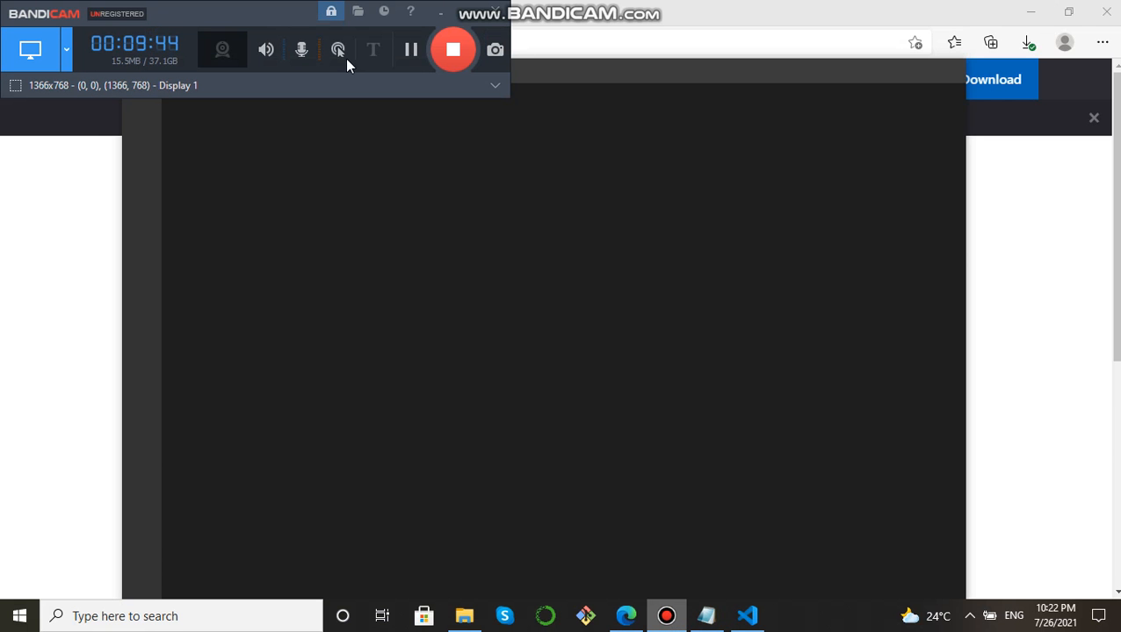